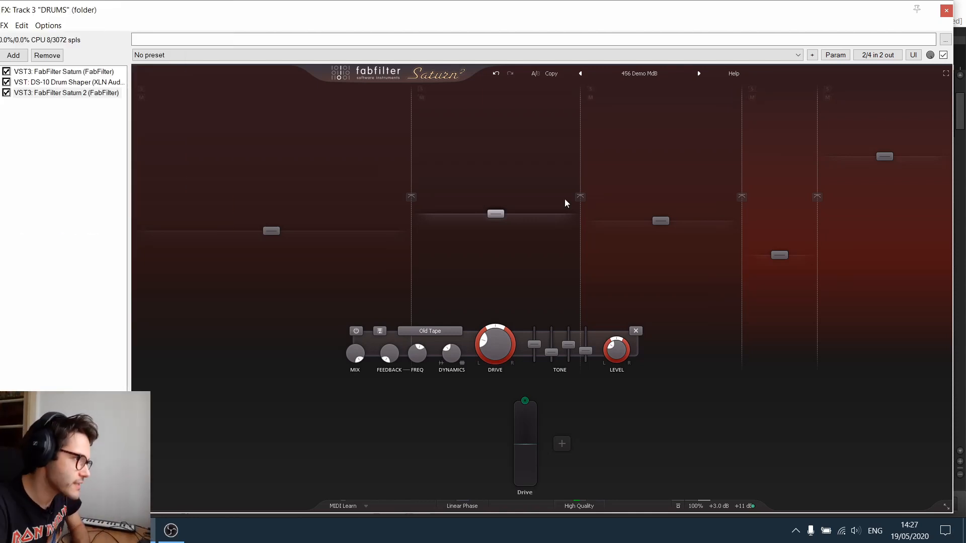
# Start playback and audition successive Saturn 2 presets on the DRUMS track, from Brutal Compressor bM to HipHop Puncher O
pyautogui.click(664, 73)
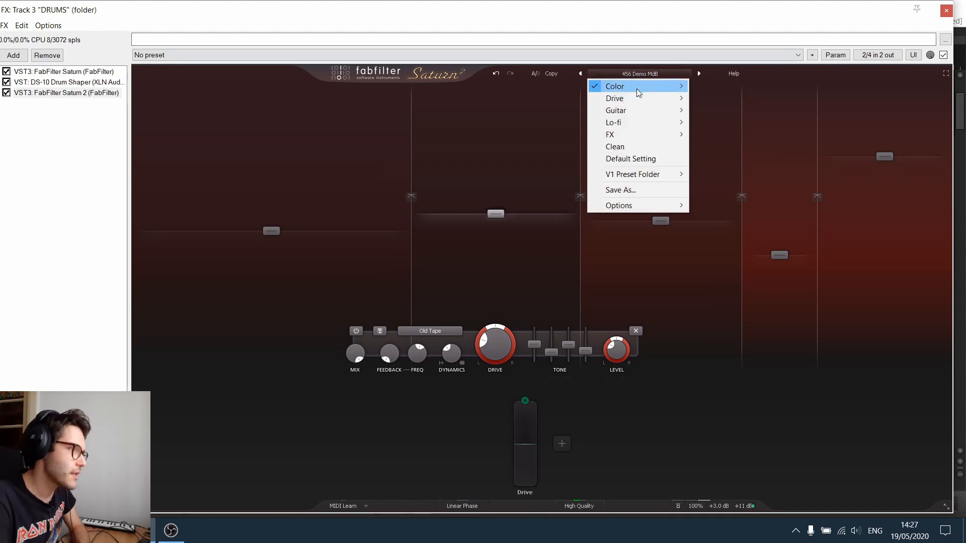
pyautogui.click(435, 18)
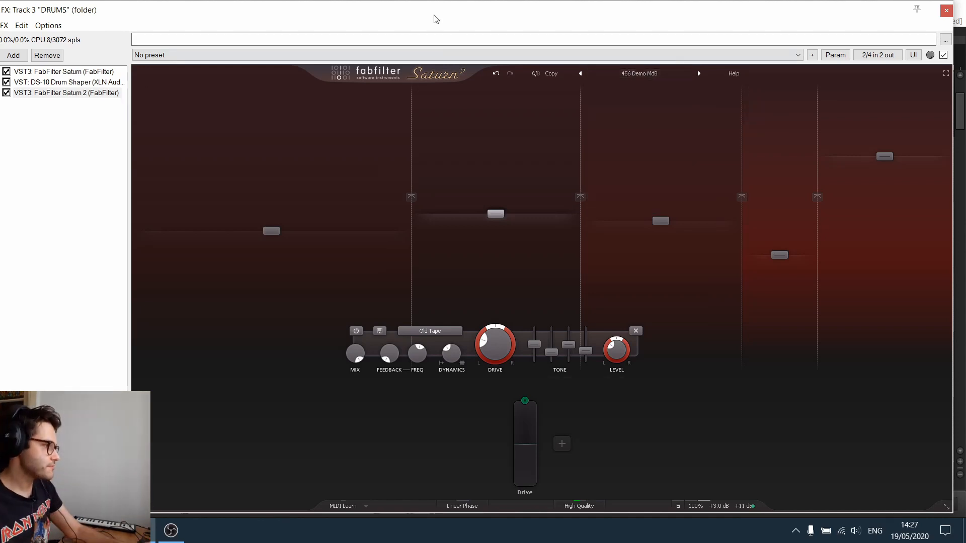
pyautogui.press('space')
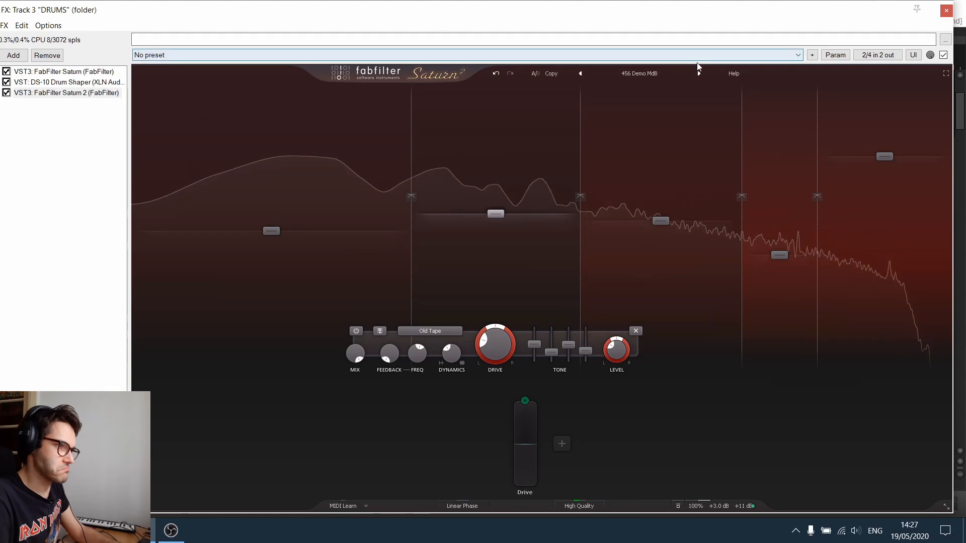
pyautogui.click(698, 75)
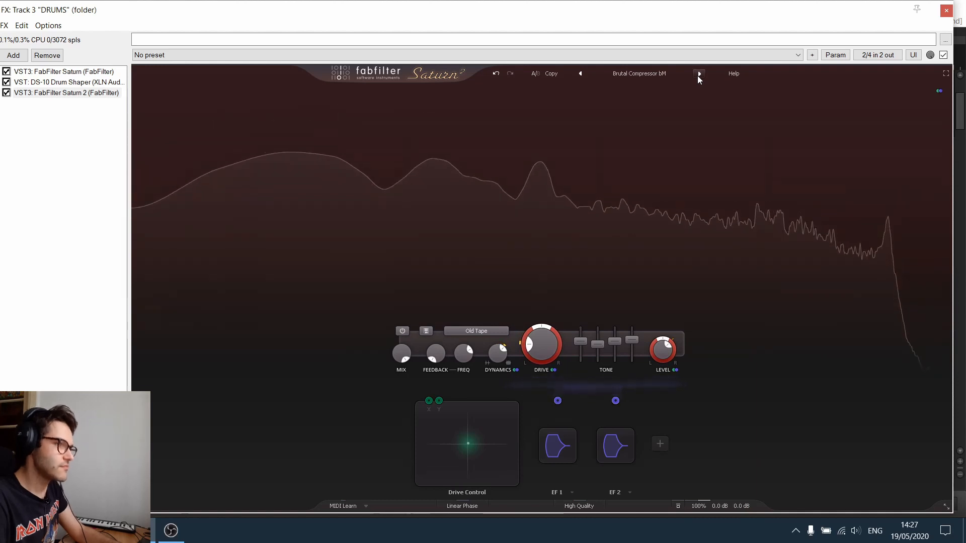
pyautogui.click(698, 75)
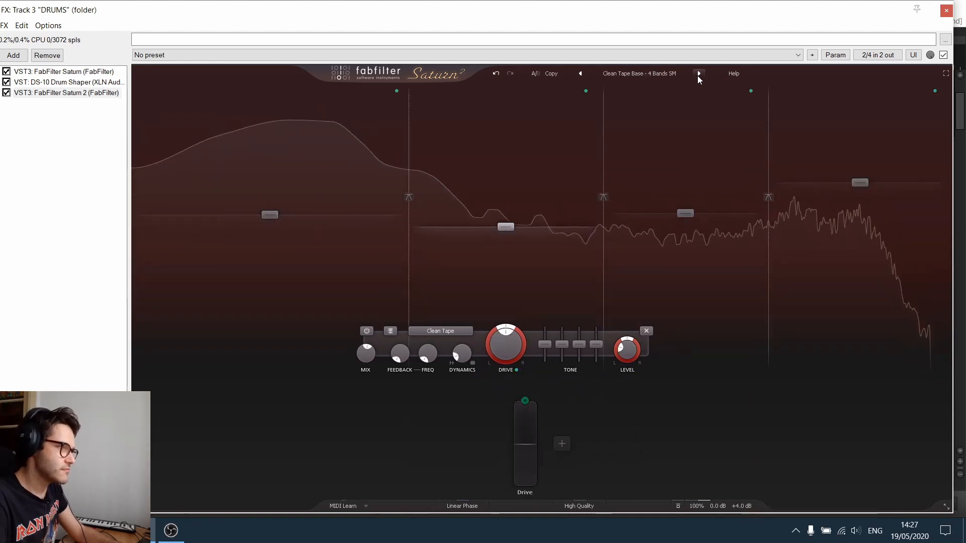
pyautogui.click(697, 74)
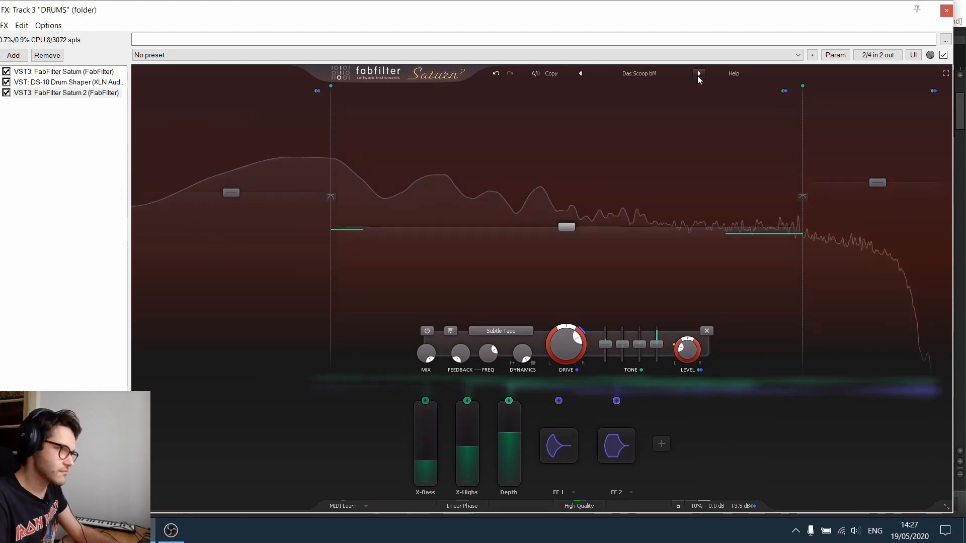
pyautogui.click(698, 74)
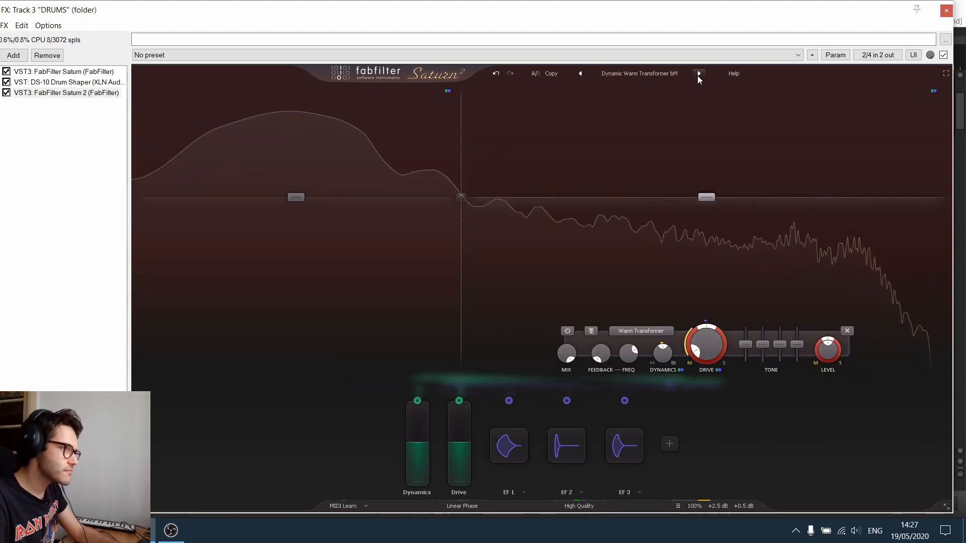
pyautogui.click(697, 76)
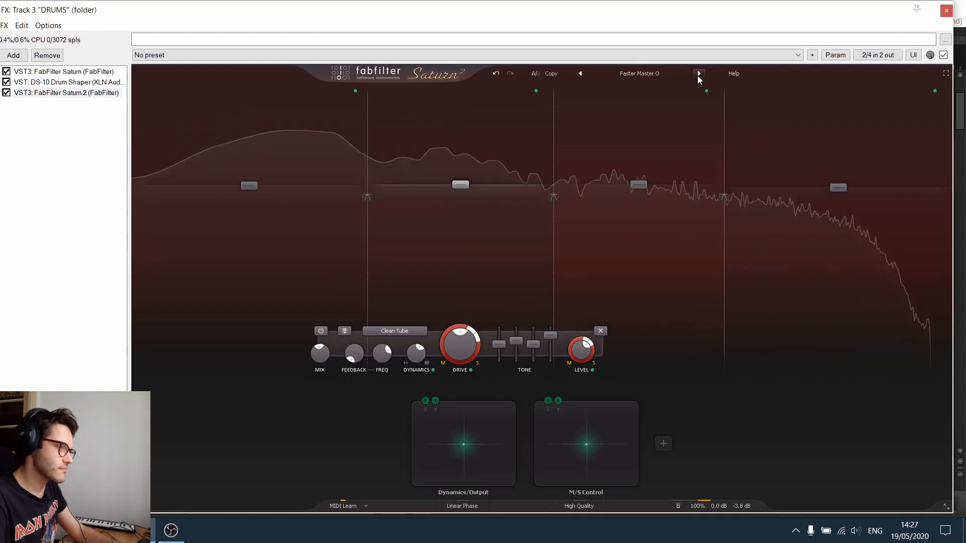
pyautogui.click(698, 75)
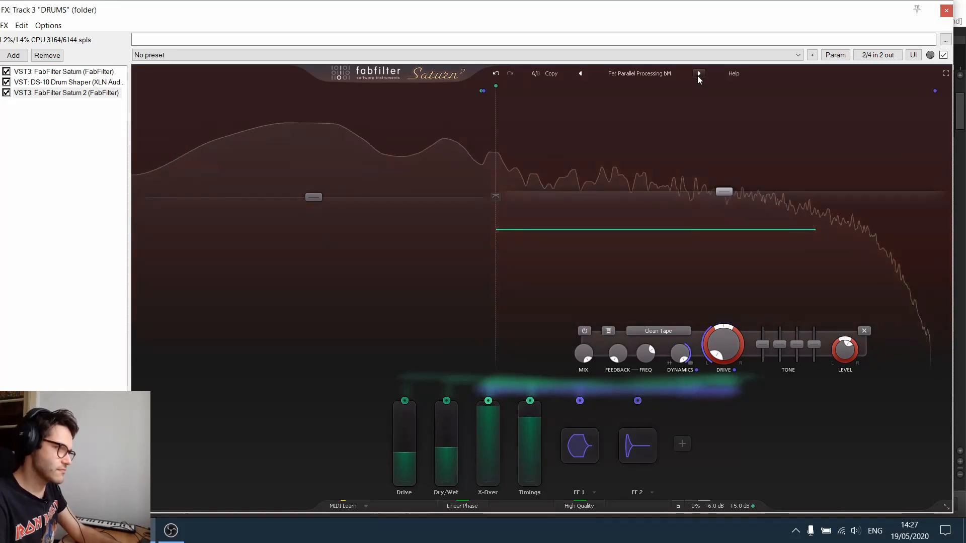
pyautogui.click(698, 74)
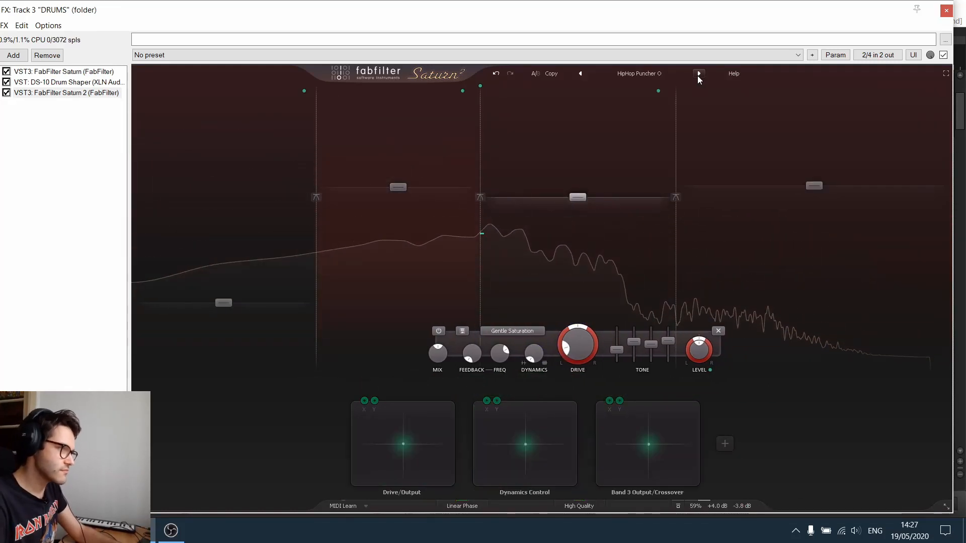
# Uncover the arrange view, place the edit cursor at 6.3.00 and return the effects window to its place
pyautogui.moveTo(628, 30); pyautogui.dragTo(567, 126)
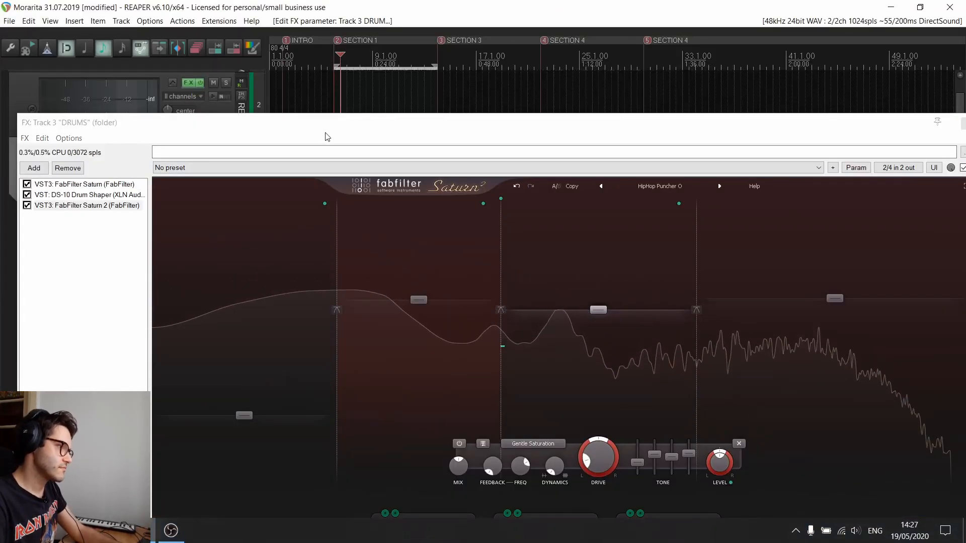
pyautogui.moveTo(324, 126); pyautogui.dragTo(327, 109)
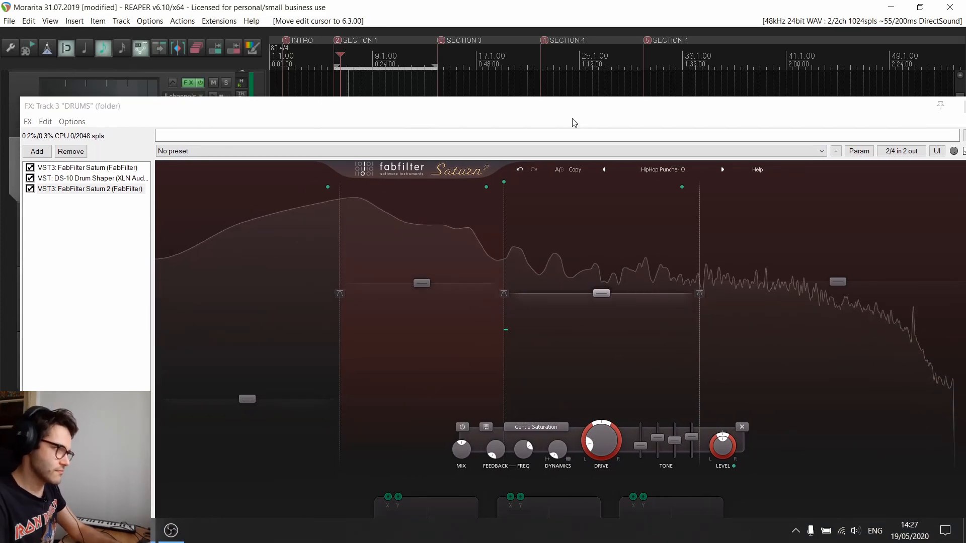
pyautogui.doubleClick(556, 115)
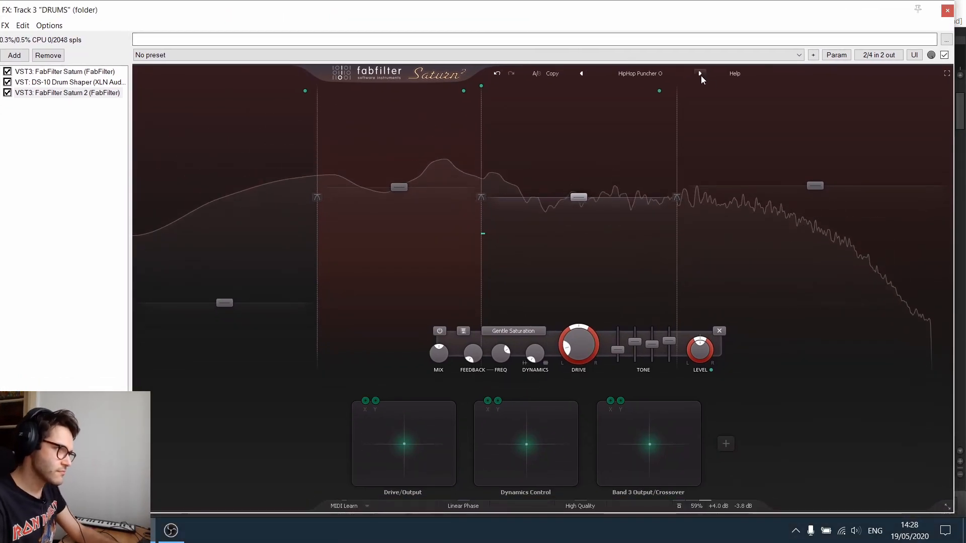
# Audition further Saturn 2 presets on the drums one after another, from Magic bM to Boss Beat Drive bM
pyautogui.click(701, 74)
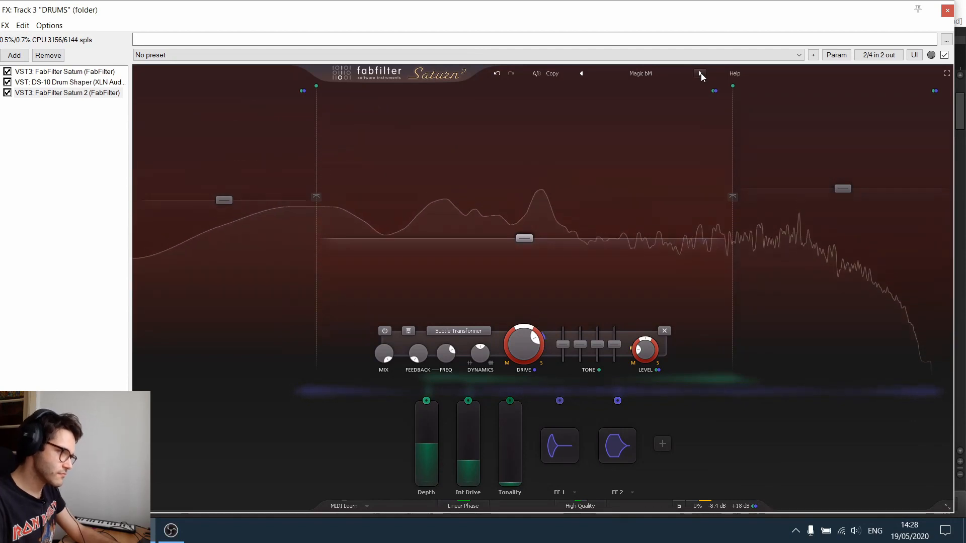
pyautogui.click(701, 74)
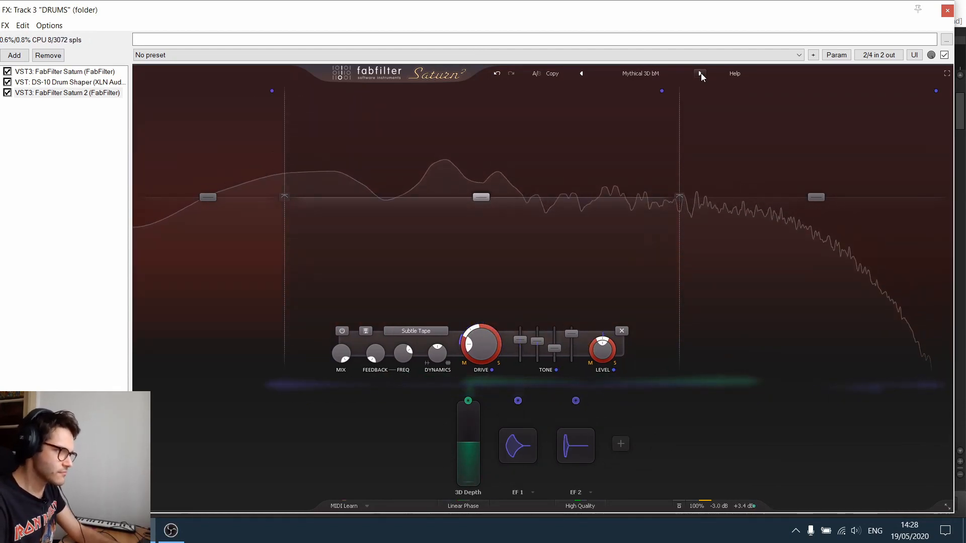
pyautogui.click(701, 73)
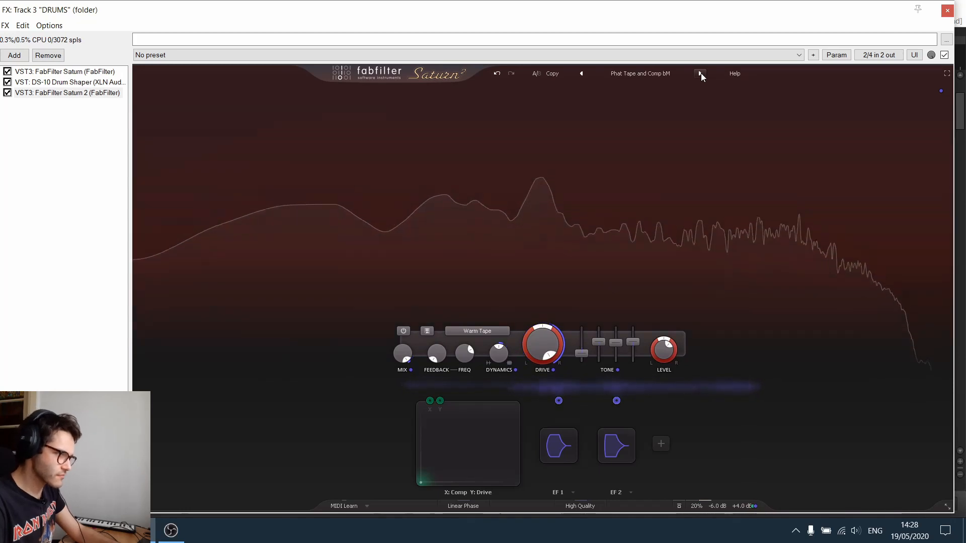
pyautogui.click(701, 73)
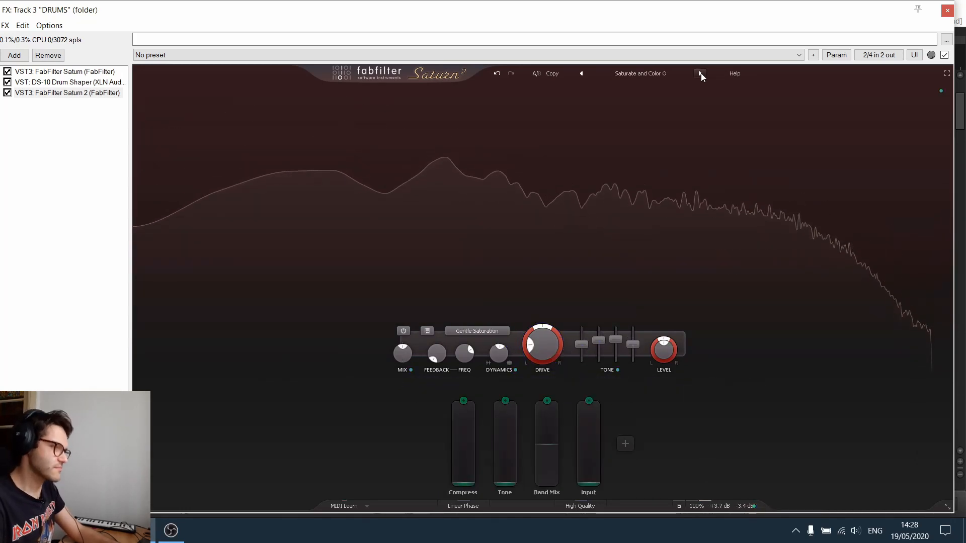
pyautogui.click(701, 74)
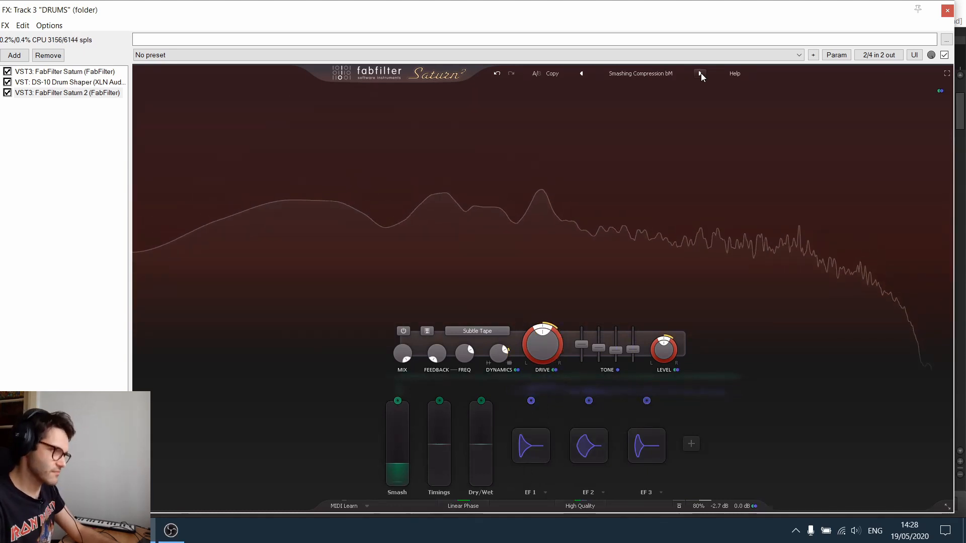
pyautogui.click(701, 73)
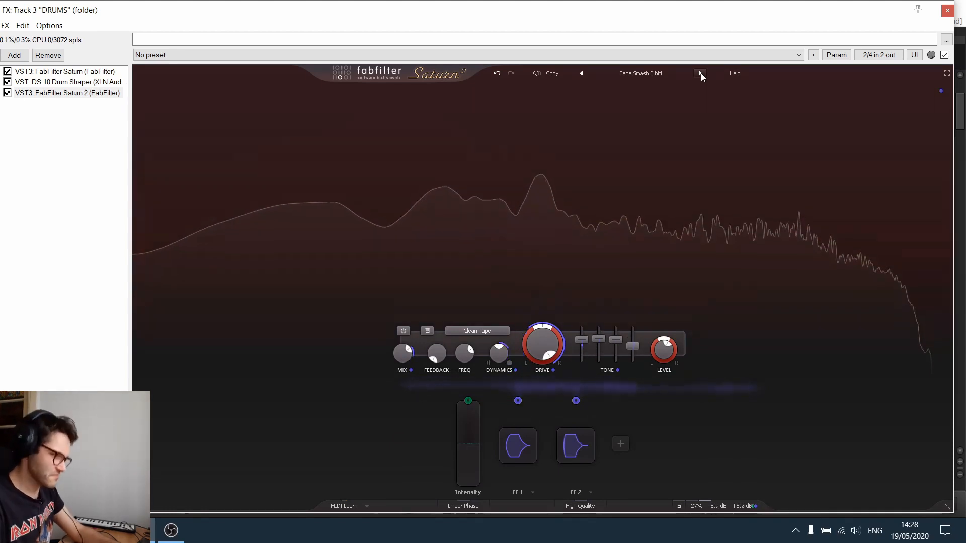
pyautogui.click(700, 73)
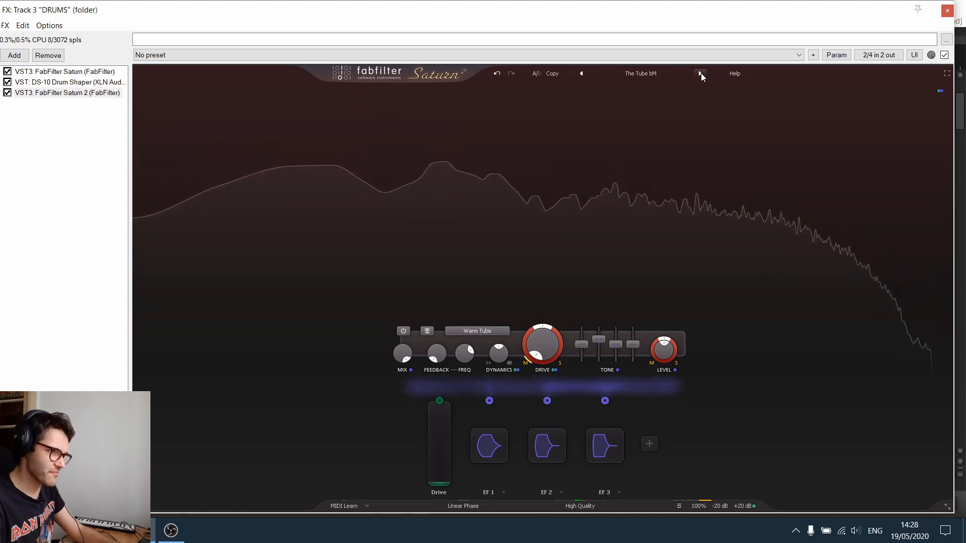
pyautogui.click(701, 73)
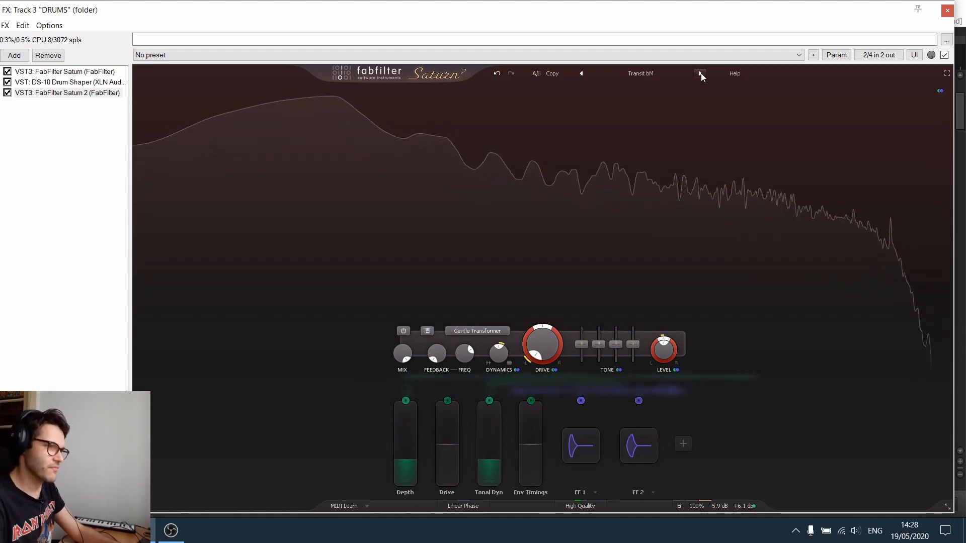
pyautogui.click(701, 73)
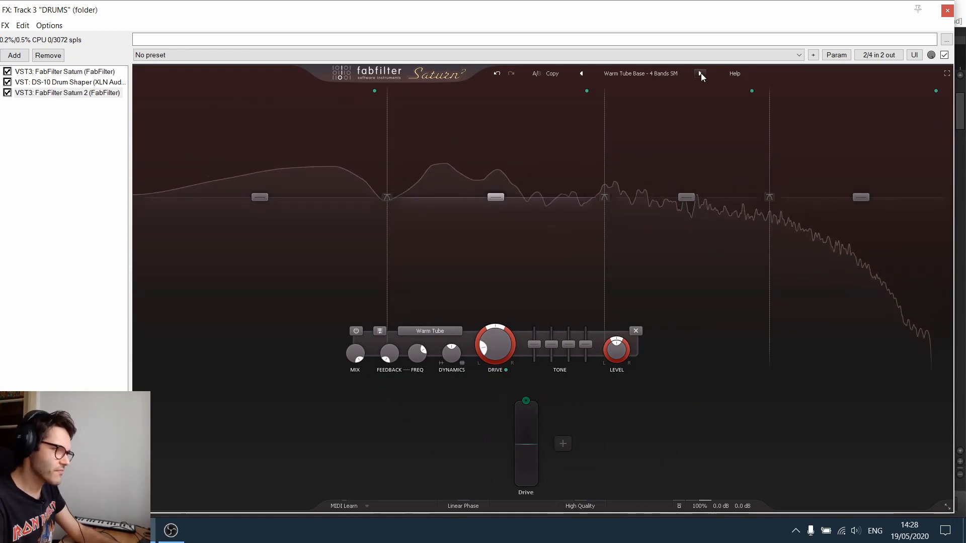
pyautogui.click(701, 73)
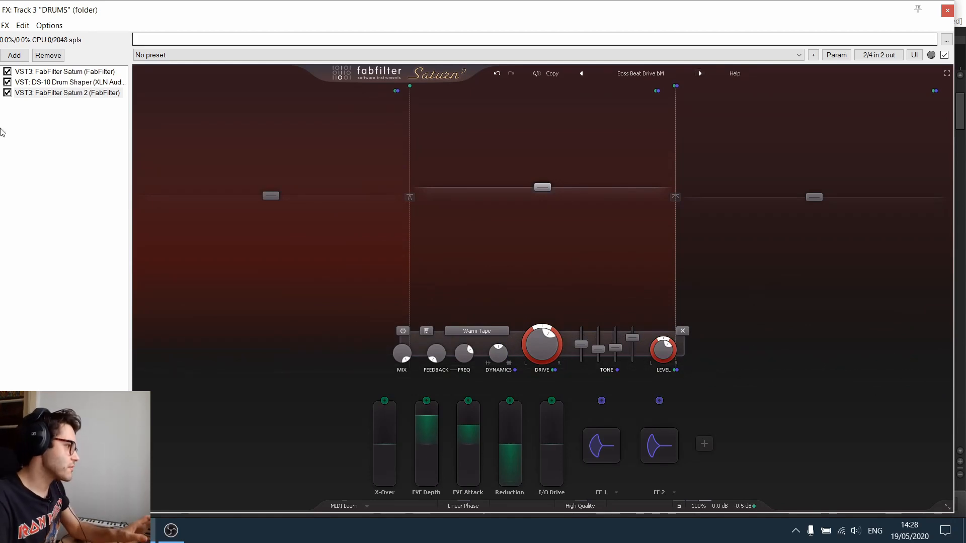
pyautogui.click(654, 75)
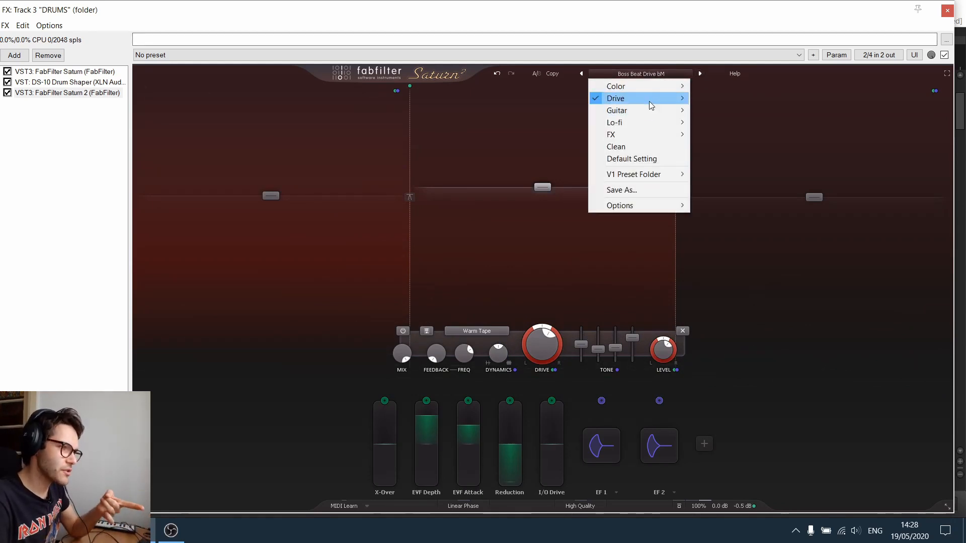
pyautogui.moveTo(650, 110)
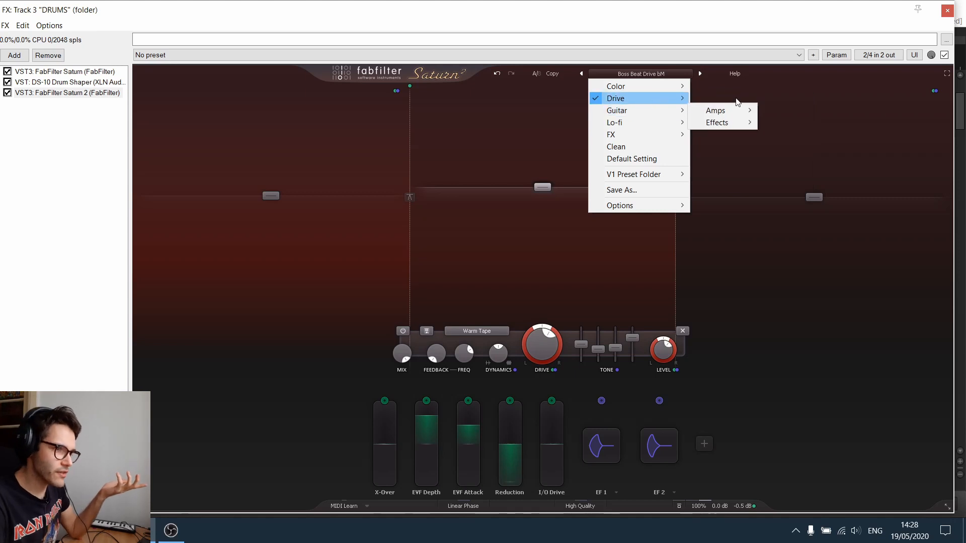
pyautogui.moveTo(740, 124)
pyautogui.click(740, 27)
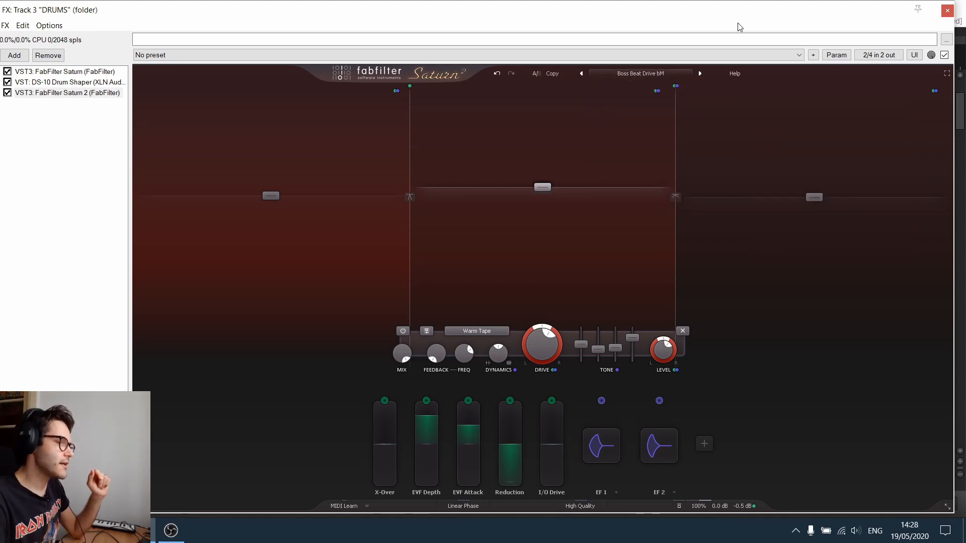
# Remove FabFilter Saturn 2 from the DRUMS track's effects chain and close the chain
pyautogui.click(48, 55)
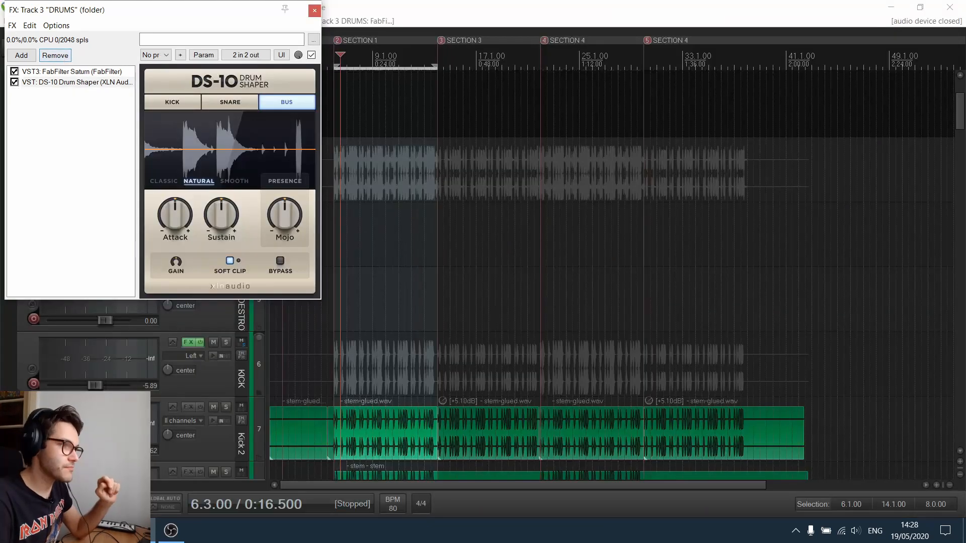
pyautogui.click(314, 9)
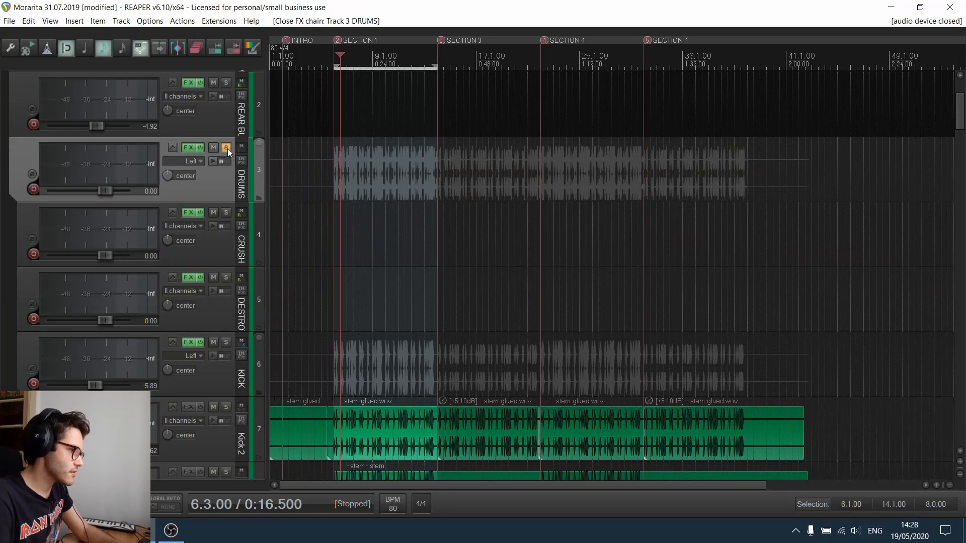
# Solo the BASS folder track for playback and open its effects chain
pyautogui.scroll(-15, 232, 202)
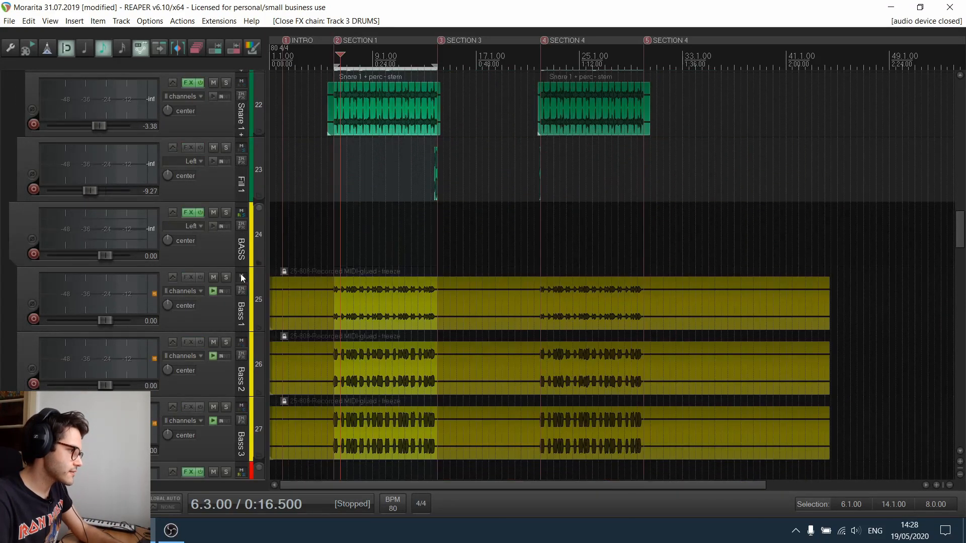
pyautogui.click(224, 213)
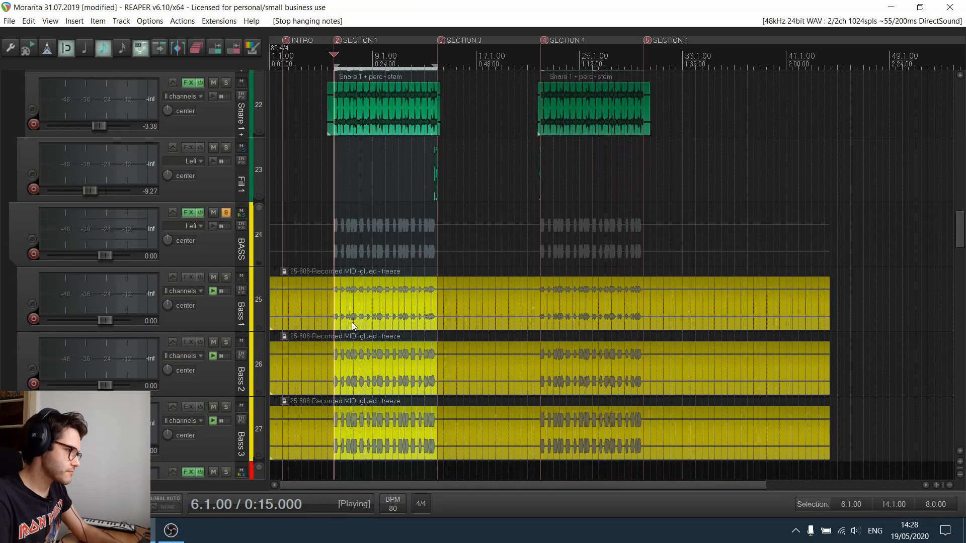
pyautogui.click(219, 250)
pyautogui.click(185, 211)
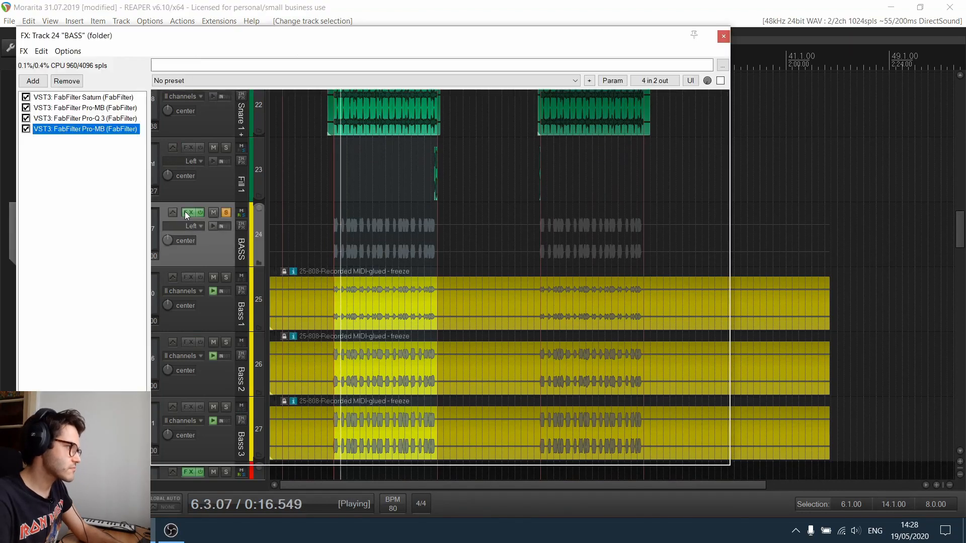
# Stop playback and add FabFilter Saturn 2 from the Saturation folder to the BASS track's effects chain
pyautogui.click(390, 6)
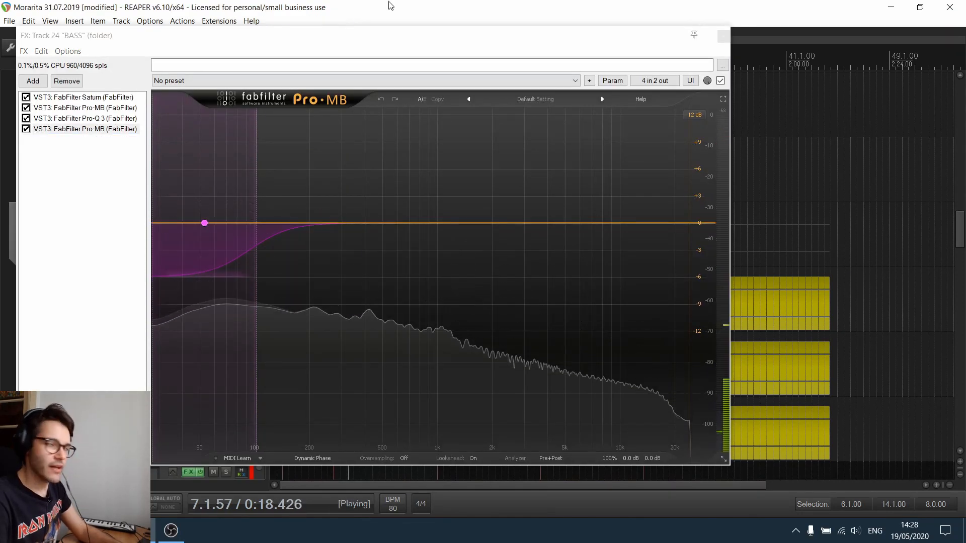
pyautogui.press('space')
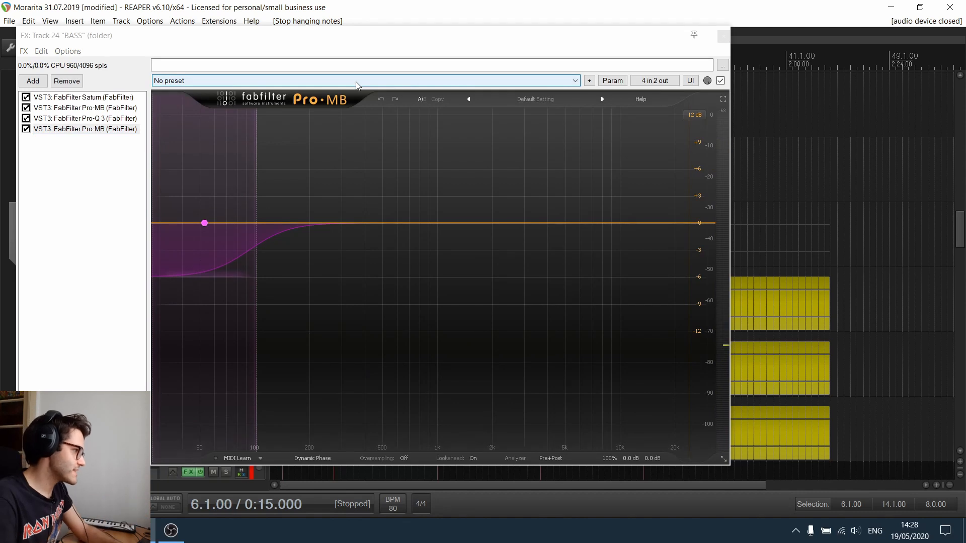
pyautogui.click(32, 80)
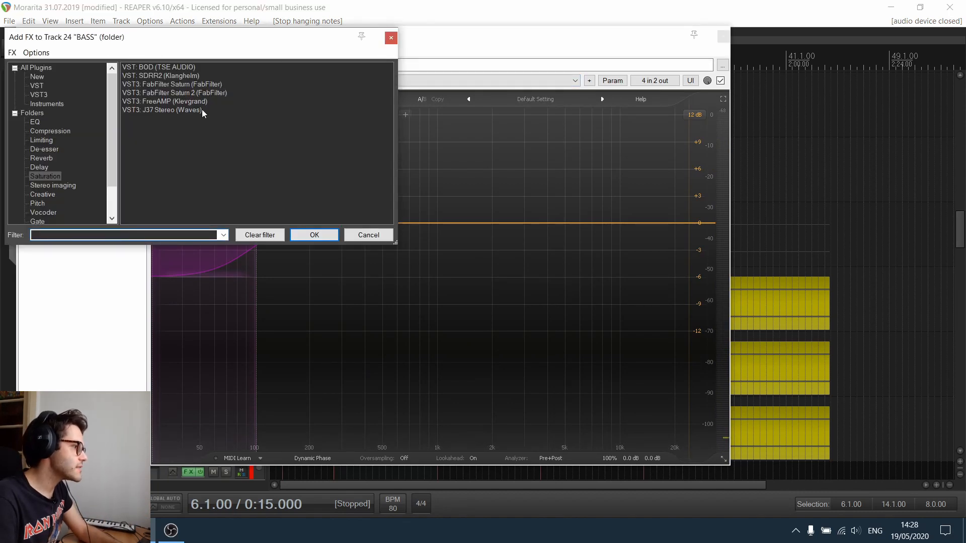
pyautogui.doubleClick(180, 93)
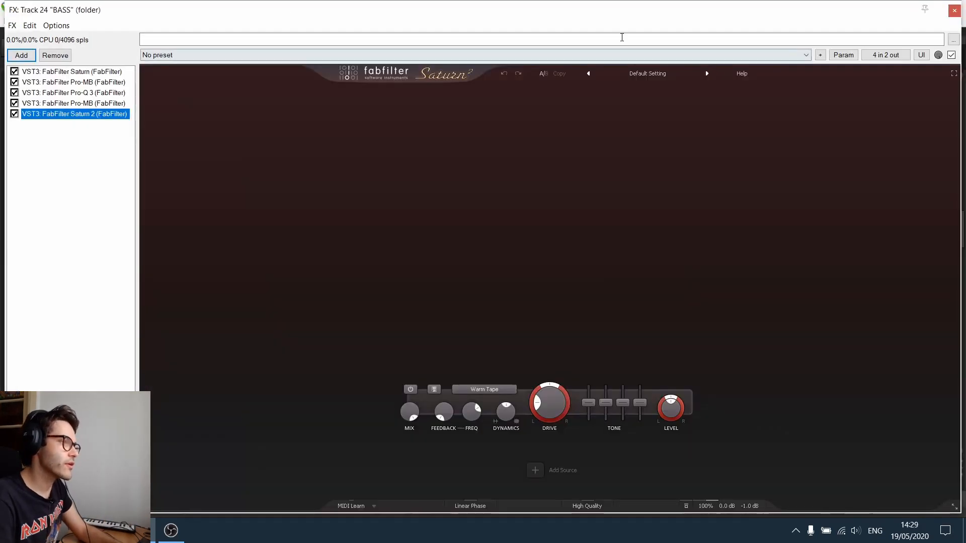
# Load a Saturn 2 preset from the Drive category and audition the following presets on the bass up to Back in the Day O
pyautogui.click(648, 73)
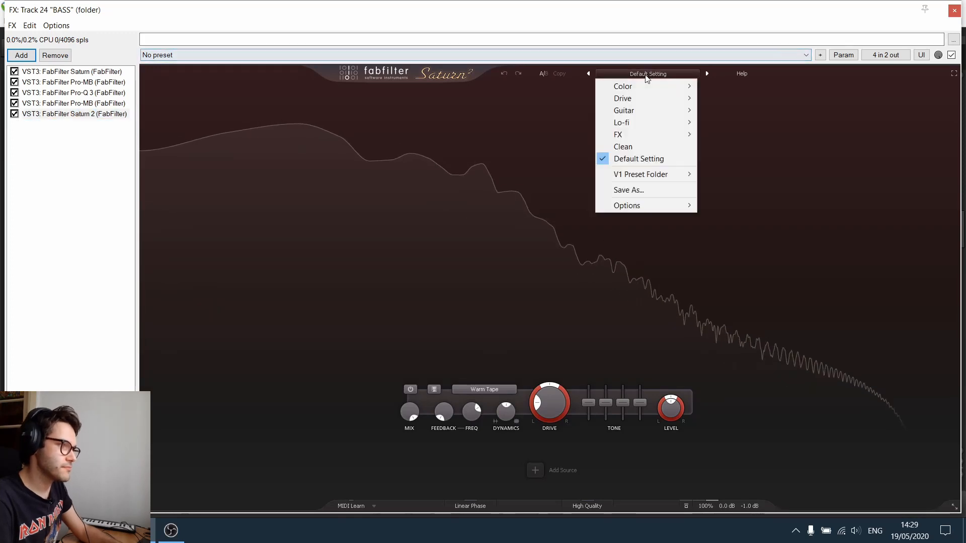
pyautogui.moveTo(651, 102)
pyautogui.click(714, 99)
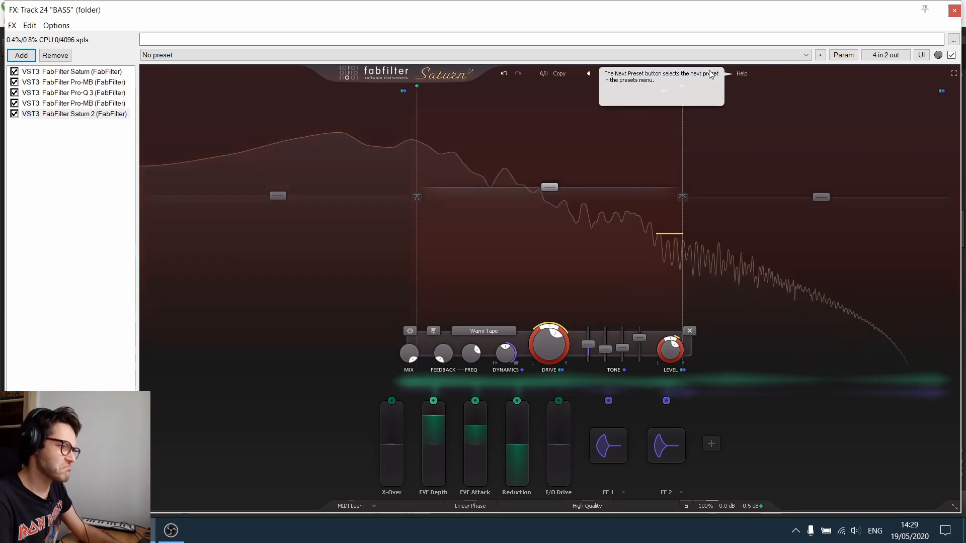
pyautogui.click(709, 73)
pyautogui.click(709, 73)
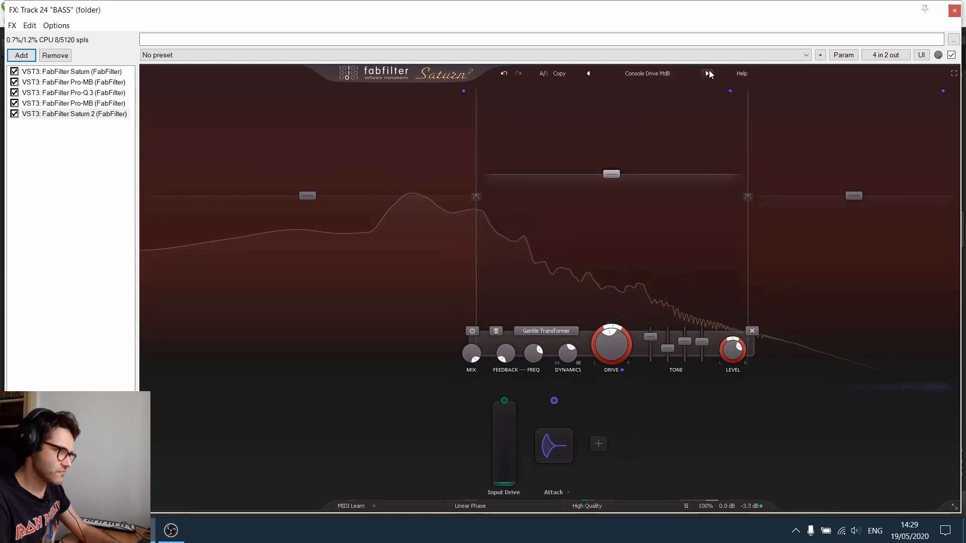
pyautogui.click(709, 73)
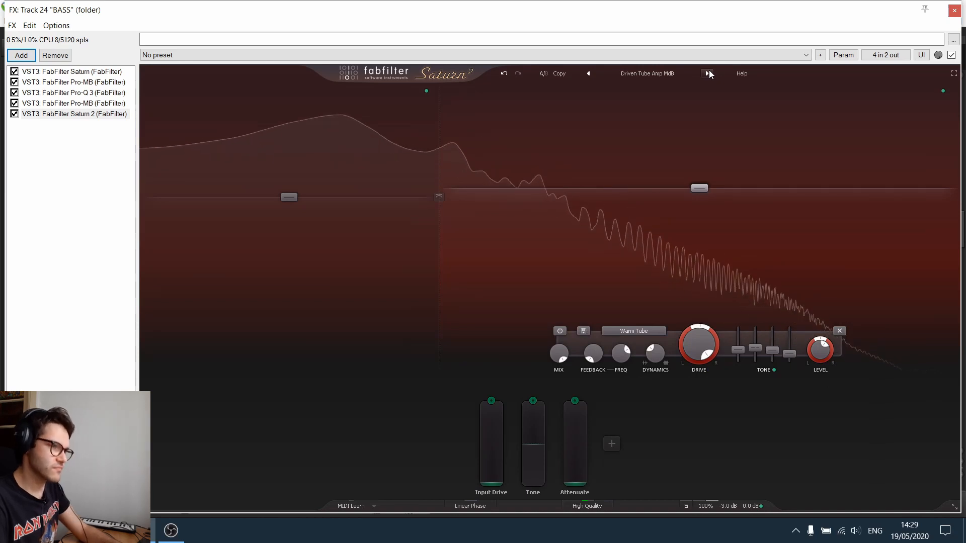
pyautogui.click(708, 73)
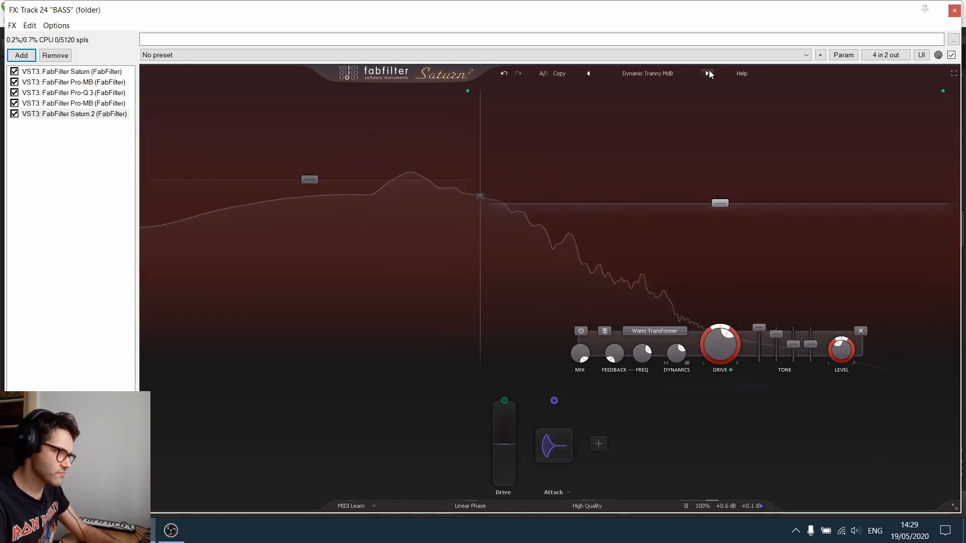
pyautogui.click(708, 73)
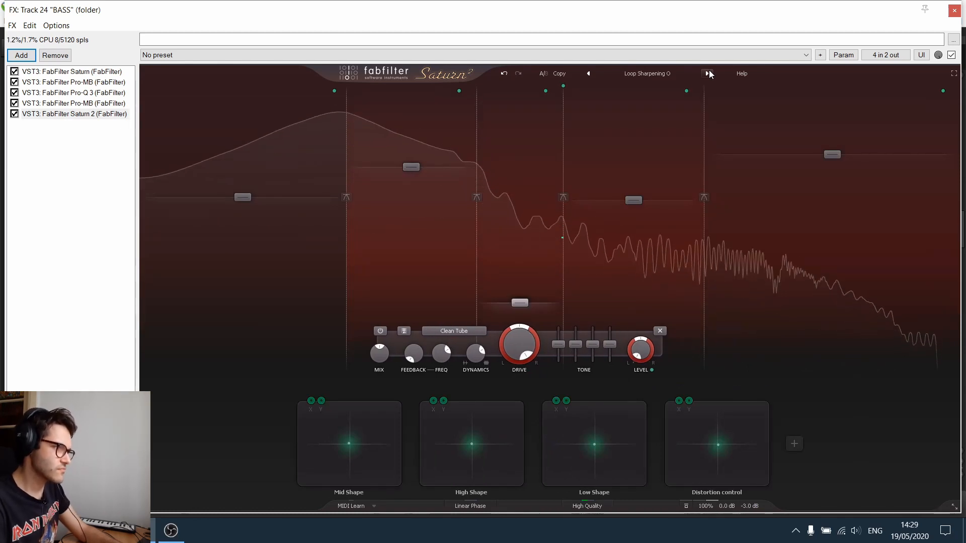
pyautogui.click(709, 73)
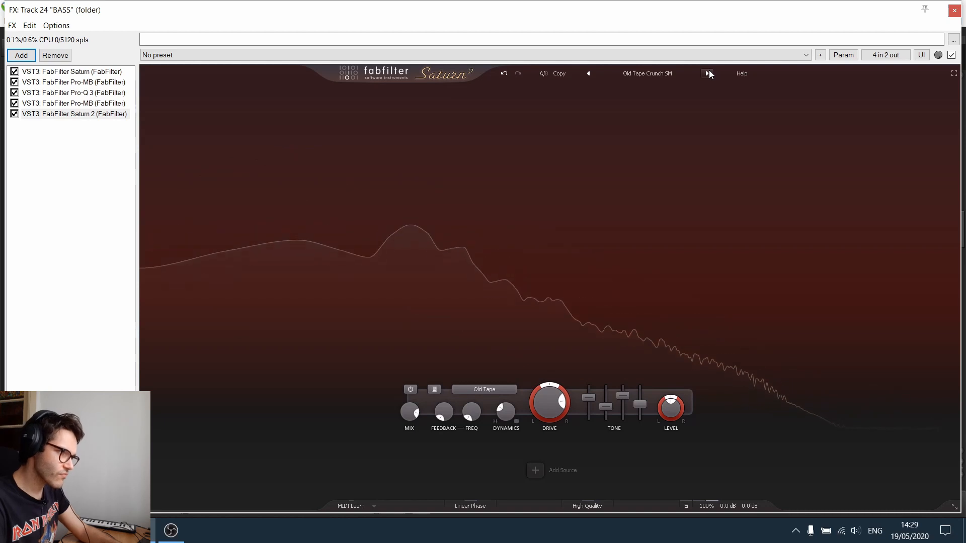
pyautogui.click(709, 73)
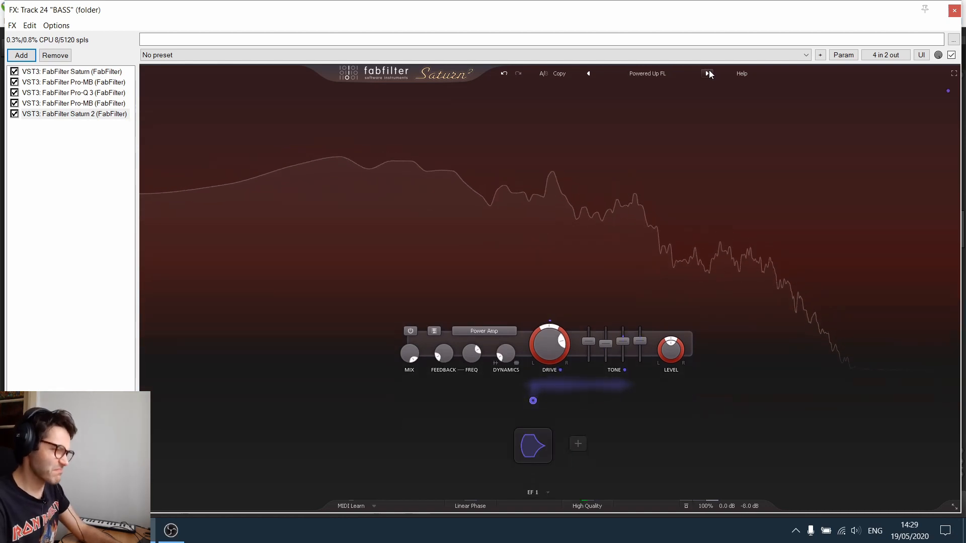
pyautogui.click(708, 73)
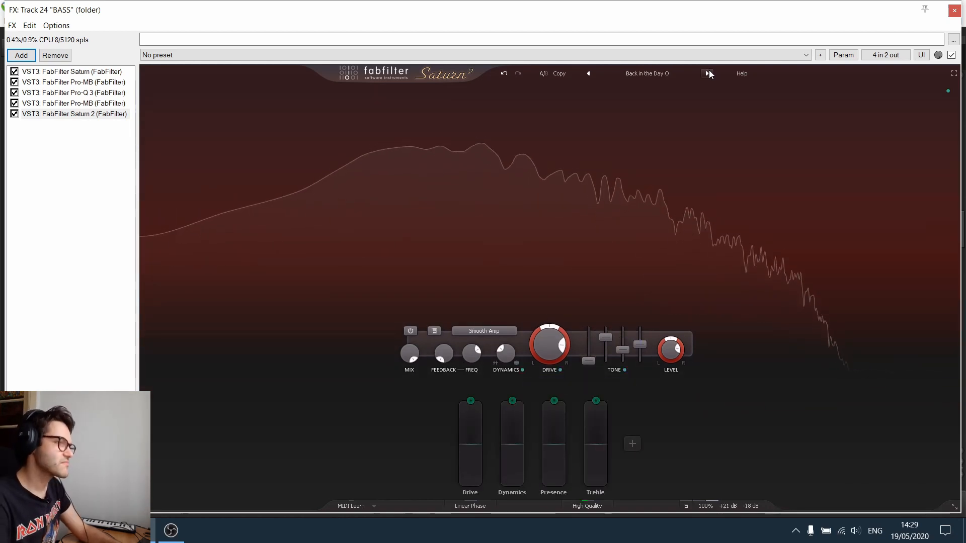
# Load the Bass DI Heft bM preset from the Guitar Amps category in Saturn 2
pyautogui.click(655, 73)
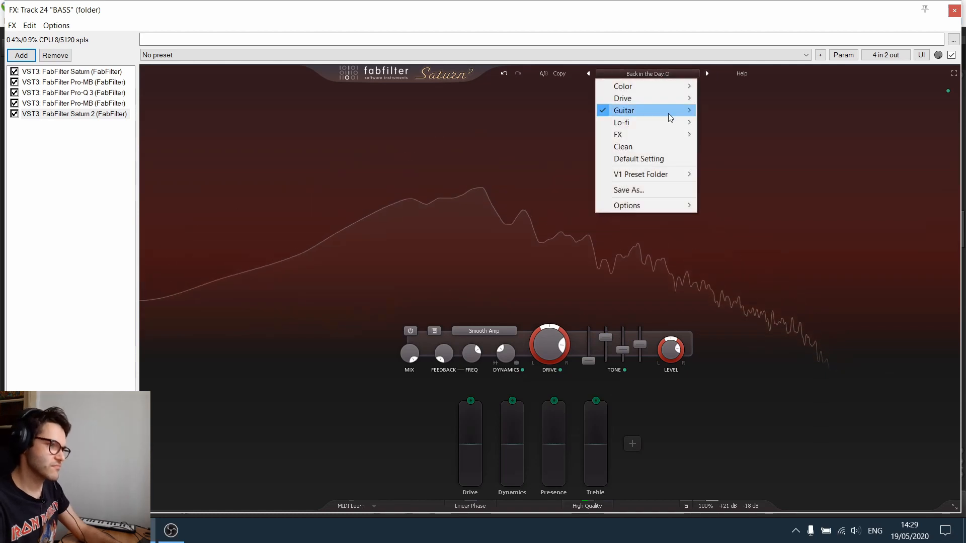
pyautogui.moveTo(669, 114)
pyautogui.moveTo(725, 110)
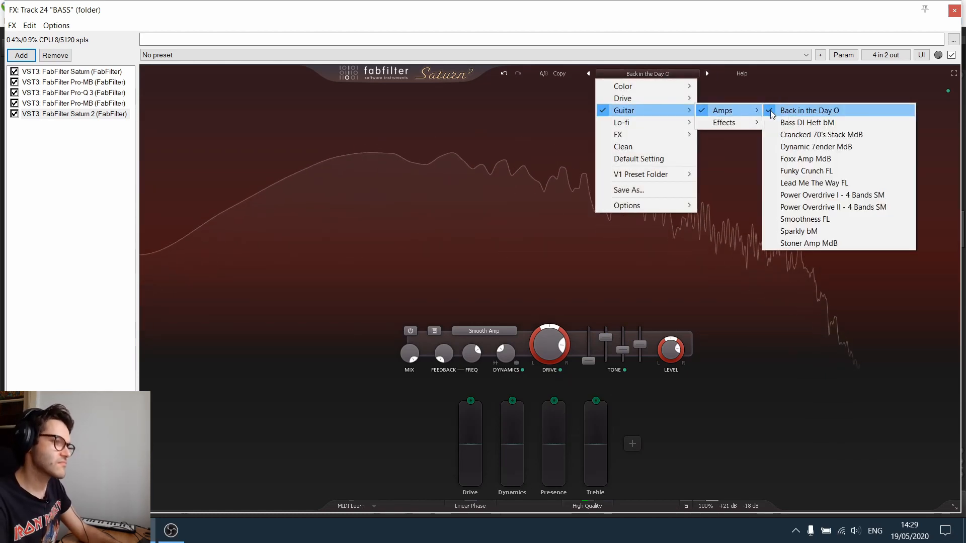
pyautogui.click(775, 123)
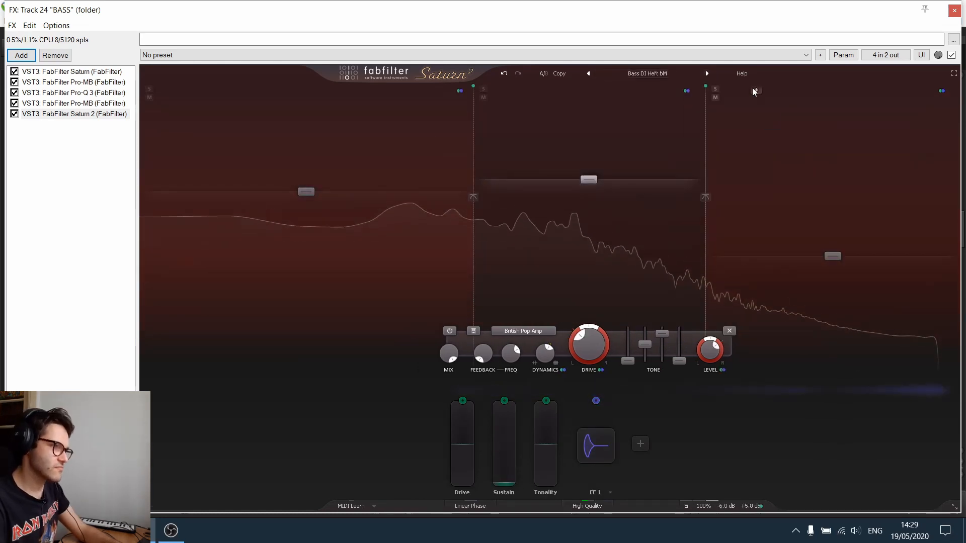
# Audition the remaining guitar amp presets on the bass one after another, from Crancked 70's Stack MdB to Stoner Amp MdB
pyautogui.click(707, 74)
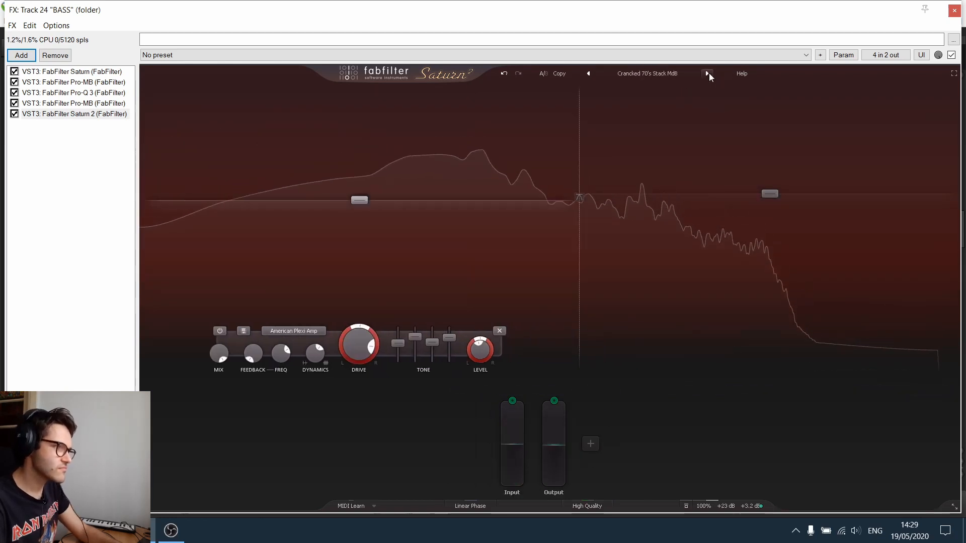
pyautogui.click(707, 73)
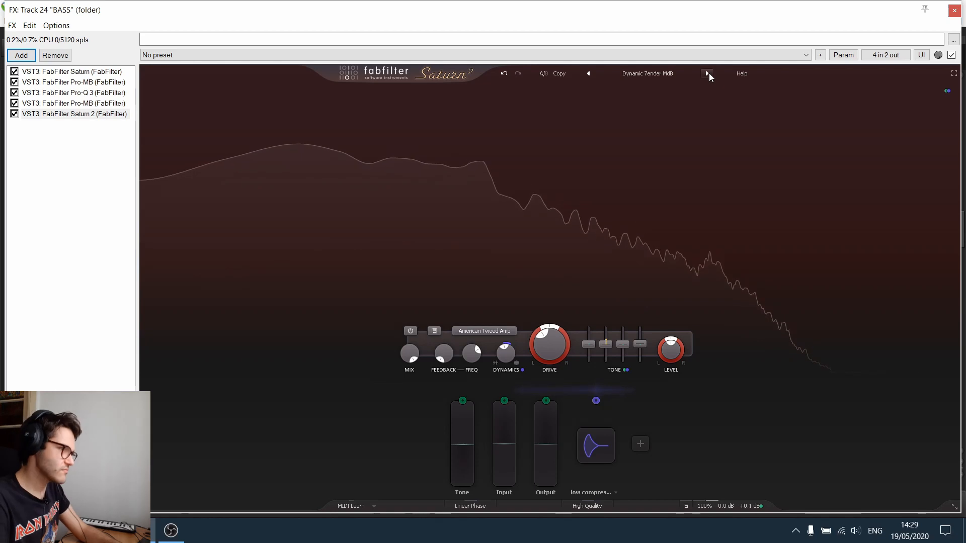
pyautogui.click(708, 72)
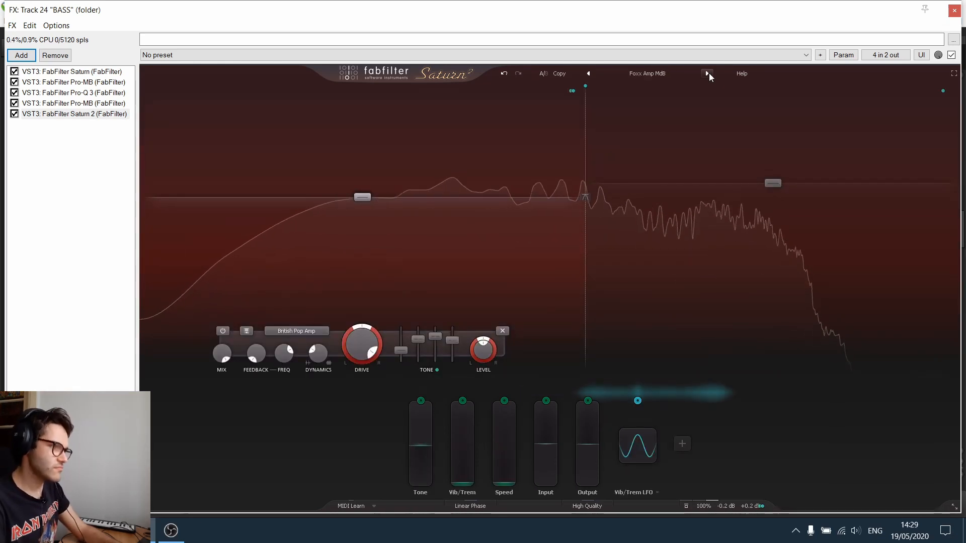
pyautogui.click(708, 73)
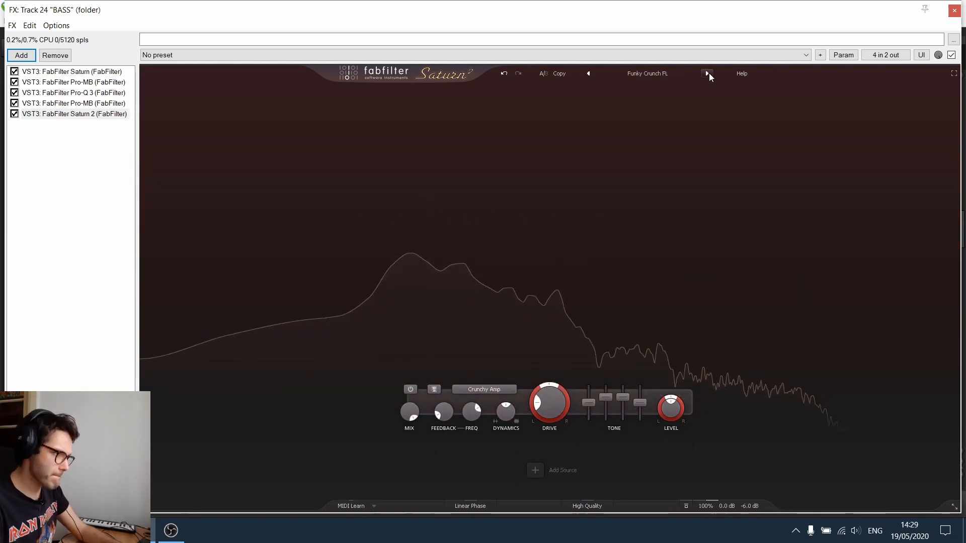
pyautogui.click(707, 74)
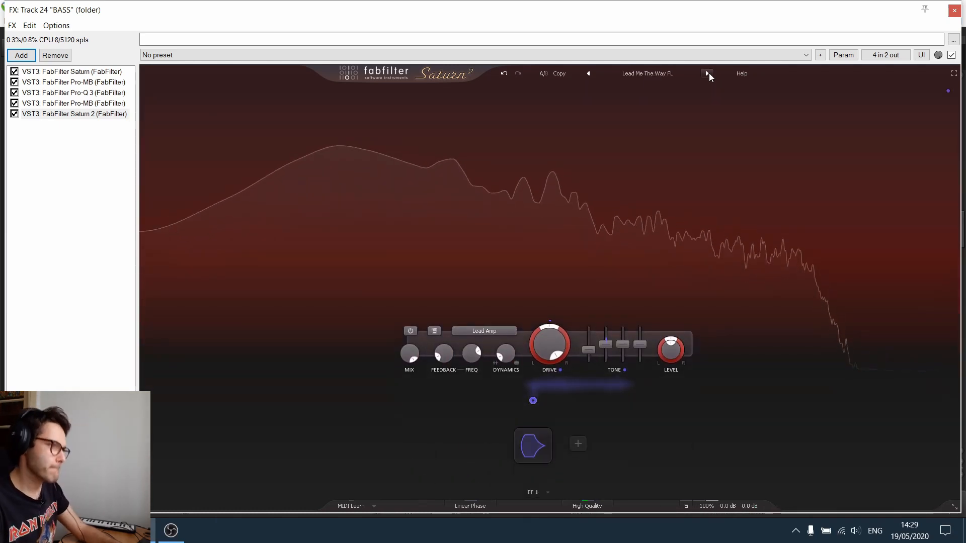
pyautogui.click(708, 74)
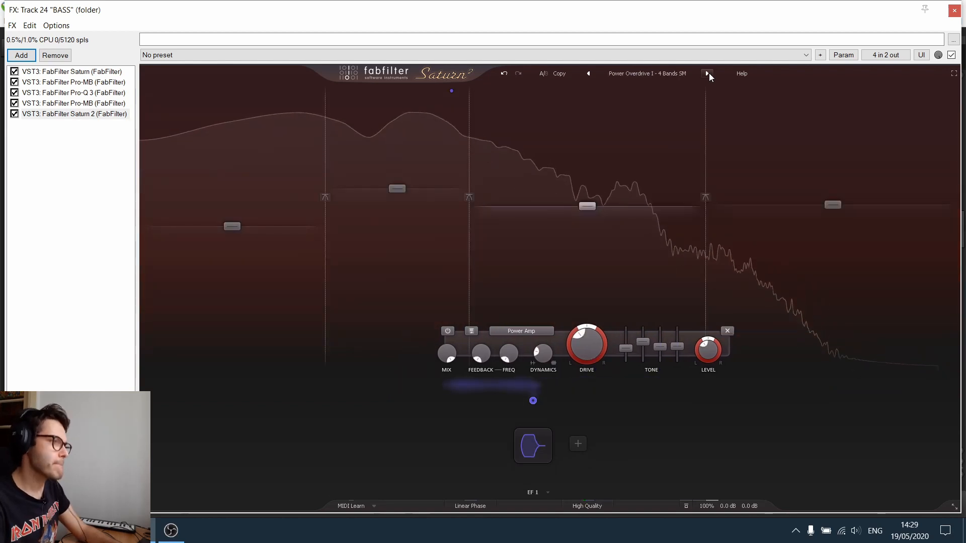
pyautogui.click(708, 74)
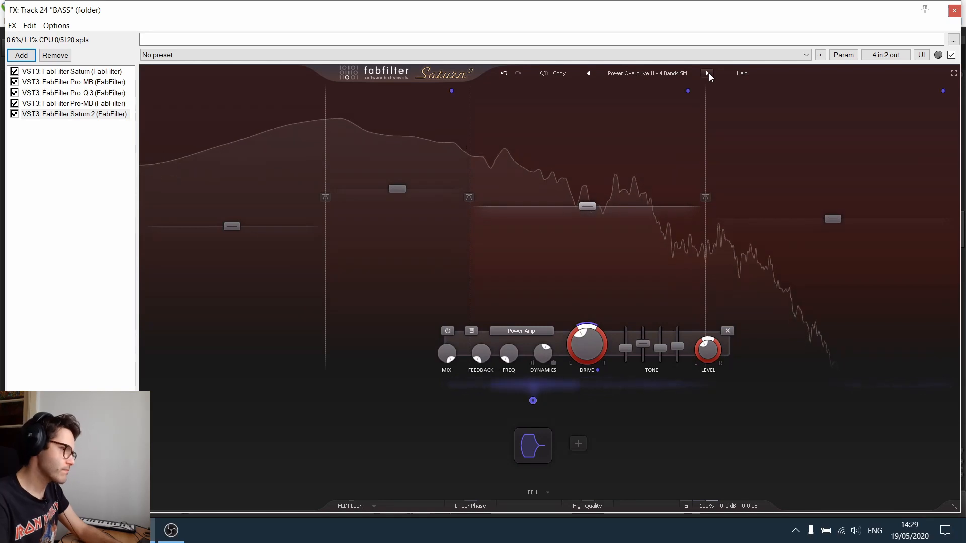
pyautogui.click(708, 74)
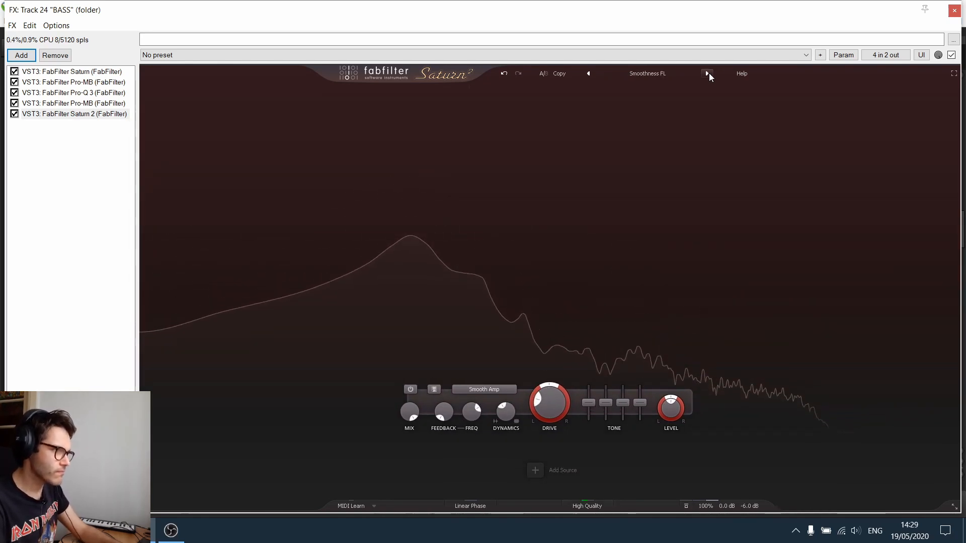
pyautogui.click(708, 73)
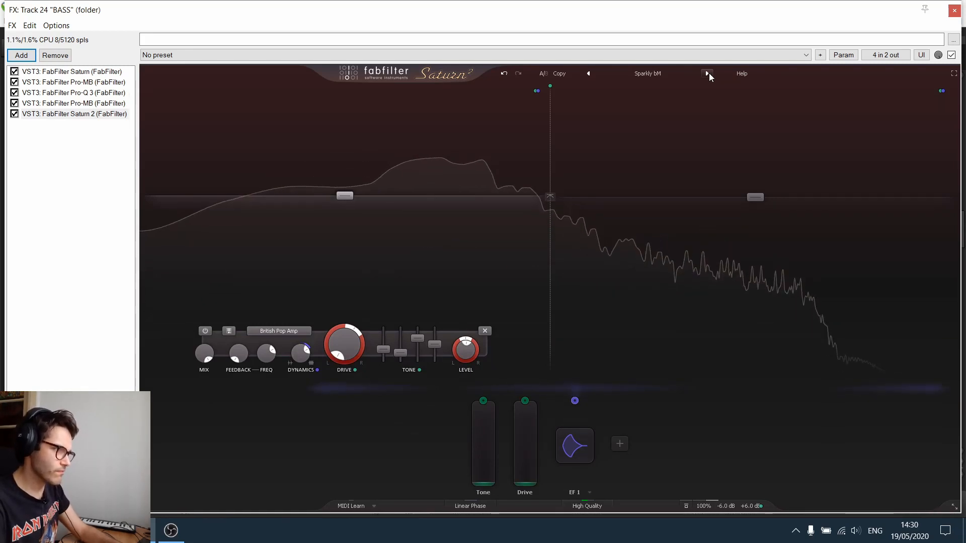
pyautogui.click(708, 73)
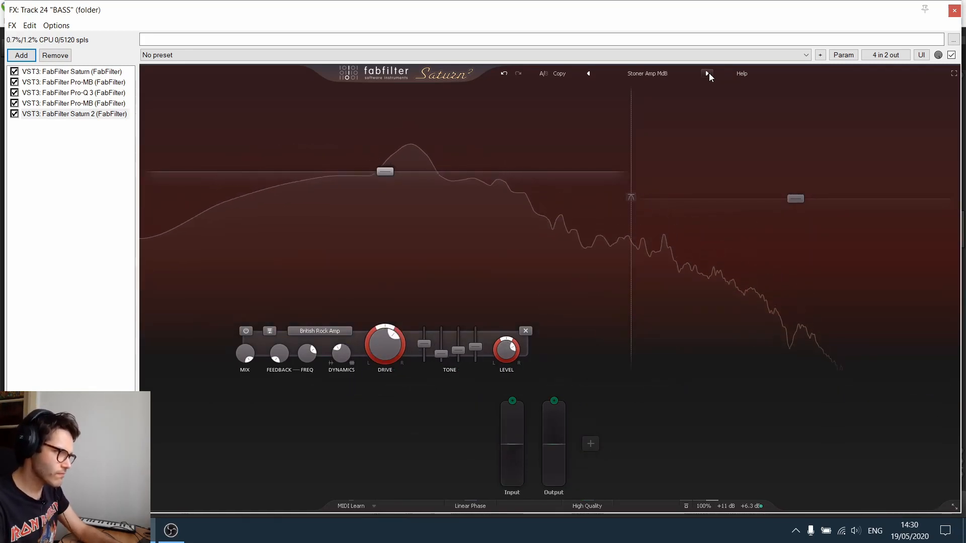
# Audition the guitar effect presets on the bass from Auto-Wah MdB to You-Knee-Vibe MdB, ending on A Wobble Pour Toi MdB
pyautogui.click(709, 73)
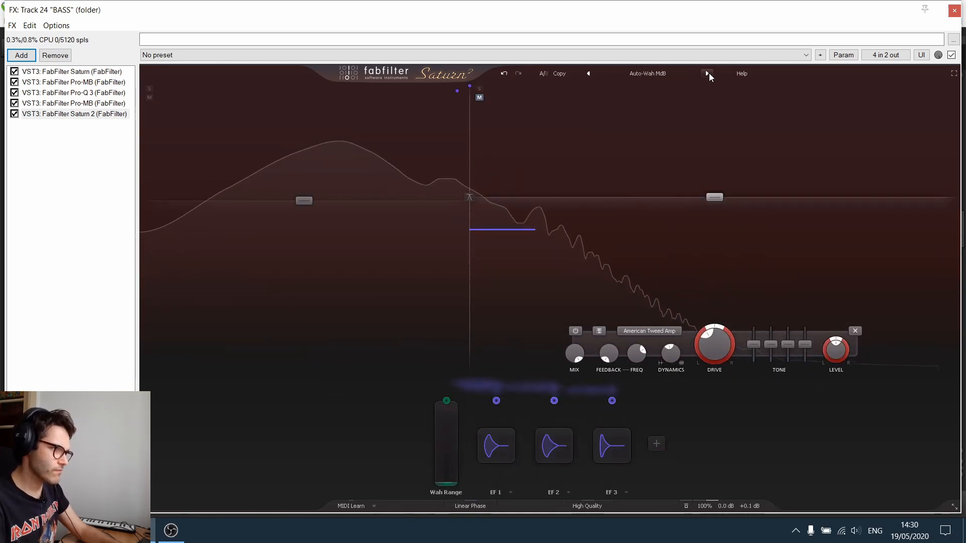
pyautogui.click(709, 74)
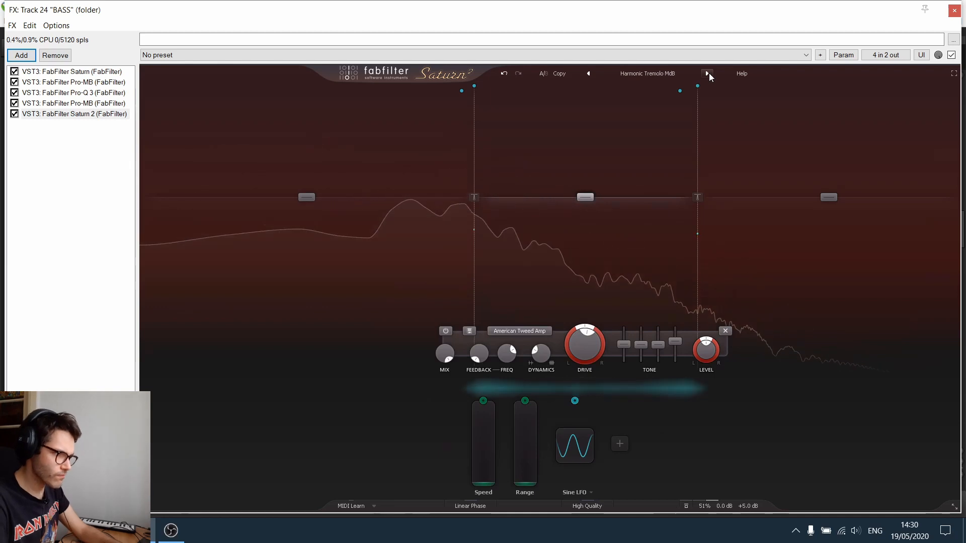
pyautogui.click(708, 73)
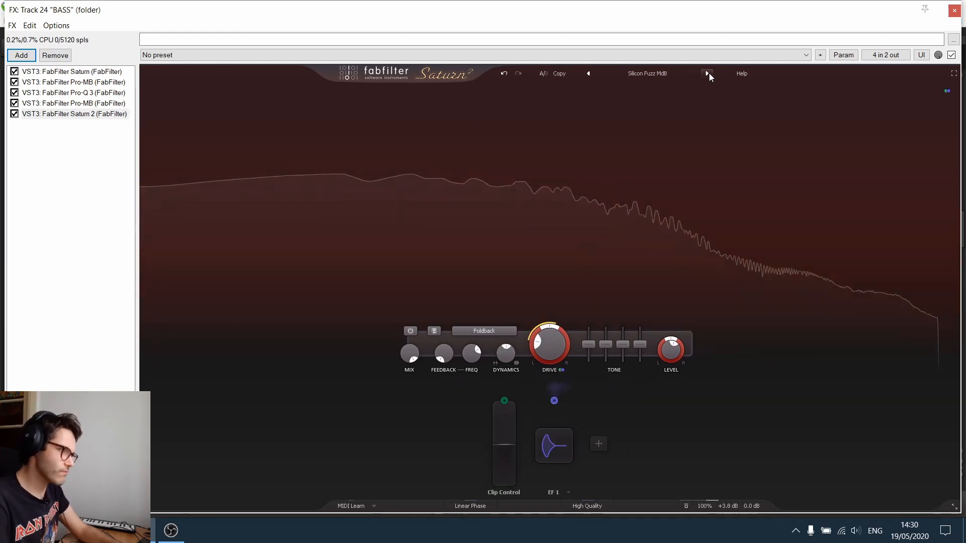
pyautogui.click(708, 73)
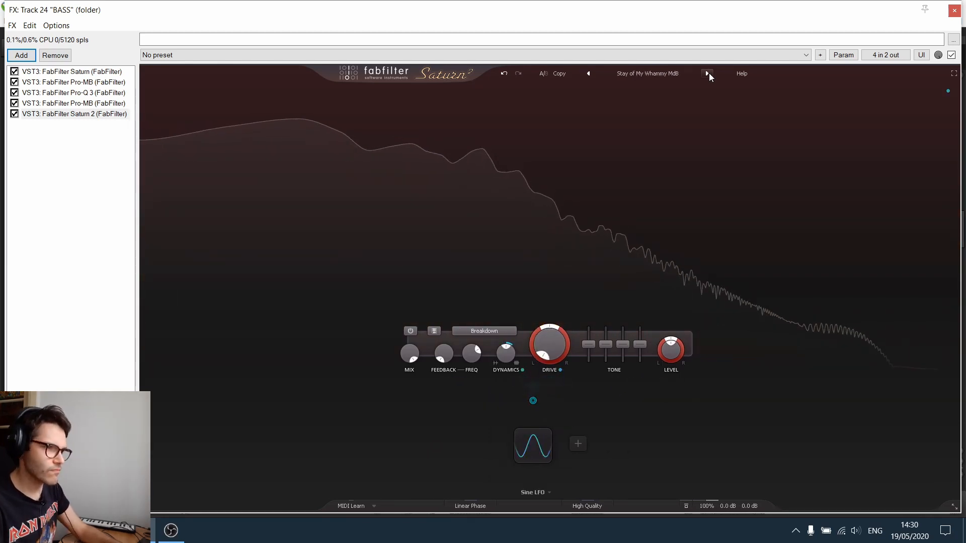
pyautogui.click(707, 74)
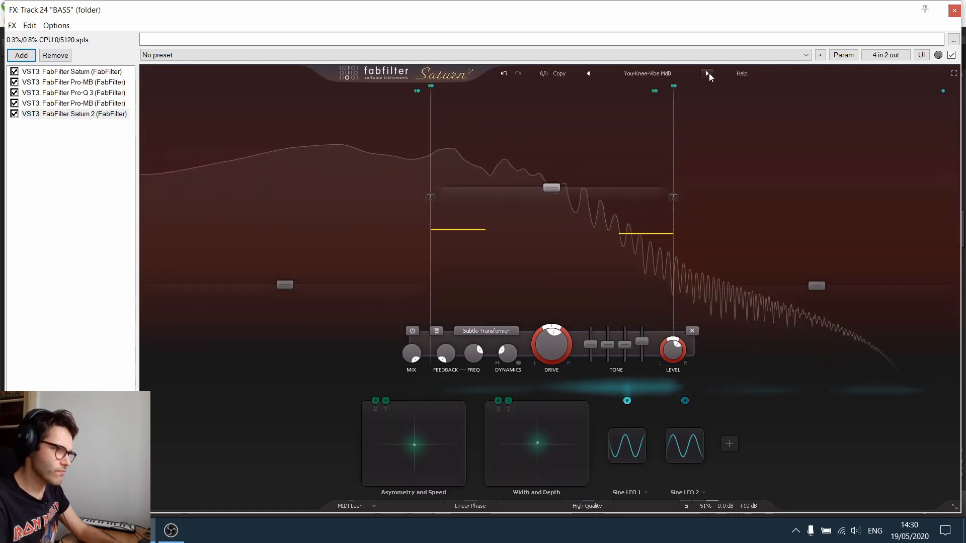
pyautogui.click(709, 75)
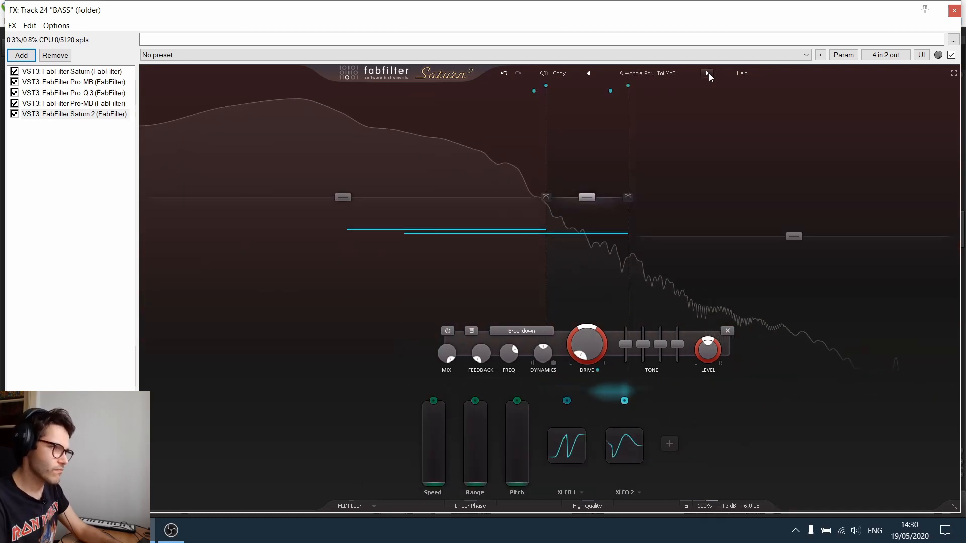
pyautogui.click(653, 73)
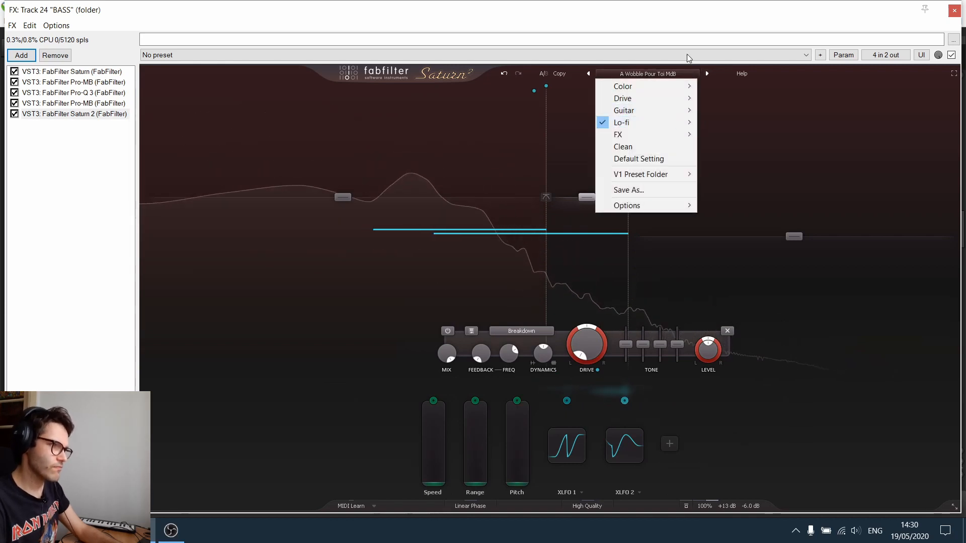
pyautogui.click(690, 24)
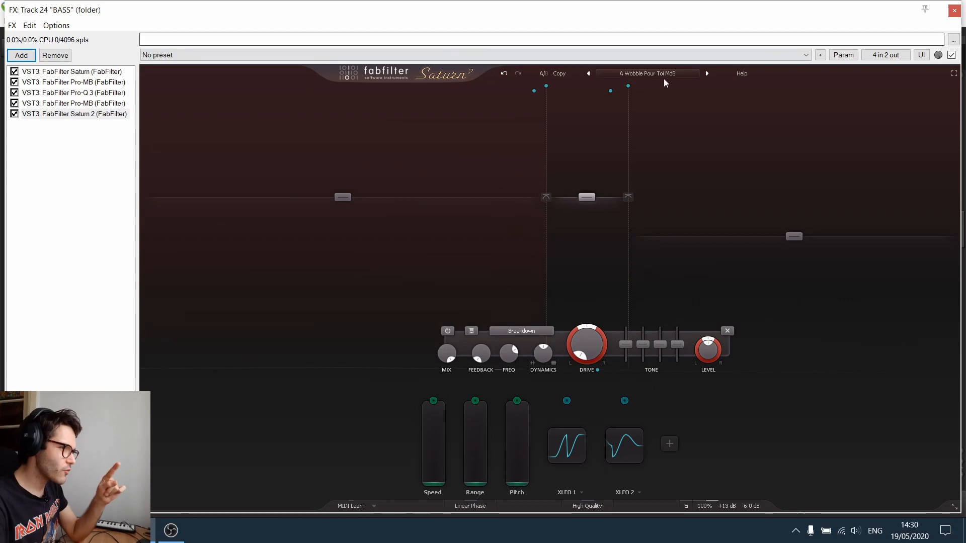
pyautogui.click(649, 73)
# Remove FabFilter Saturn 2 from the BASS track's effects chain and close the chain window
pyautogui.click(99, 139)
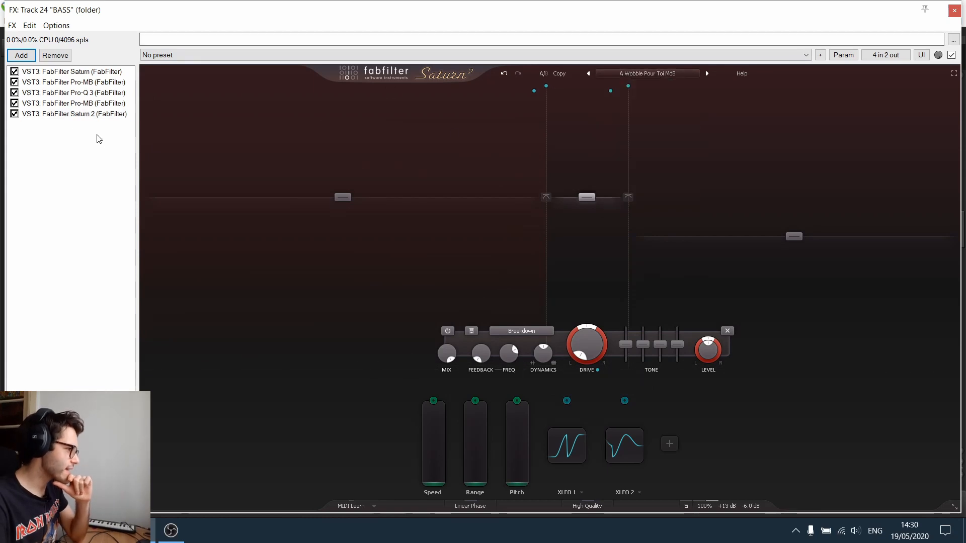
pyautogui.click(70, 57)
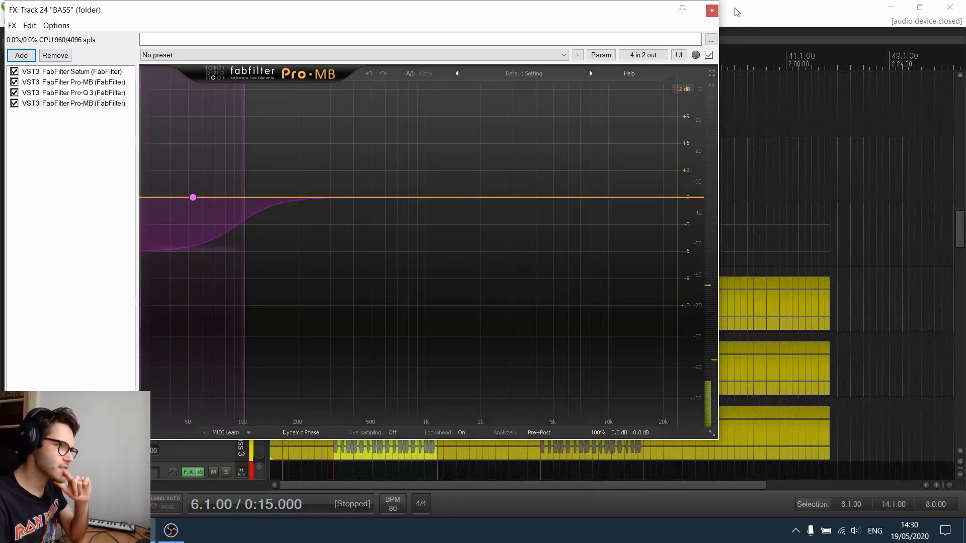
pyautogui.click(711, 11)
# Solo the SYNTHS folder track
pyautogui.scroll(10, 242, 203)
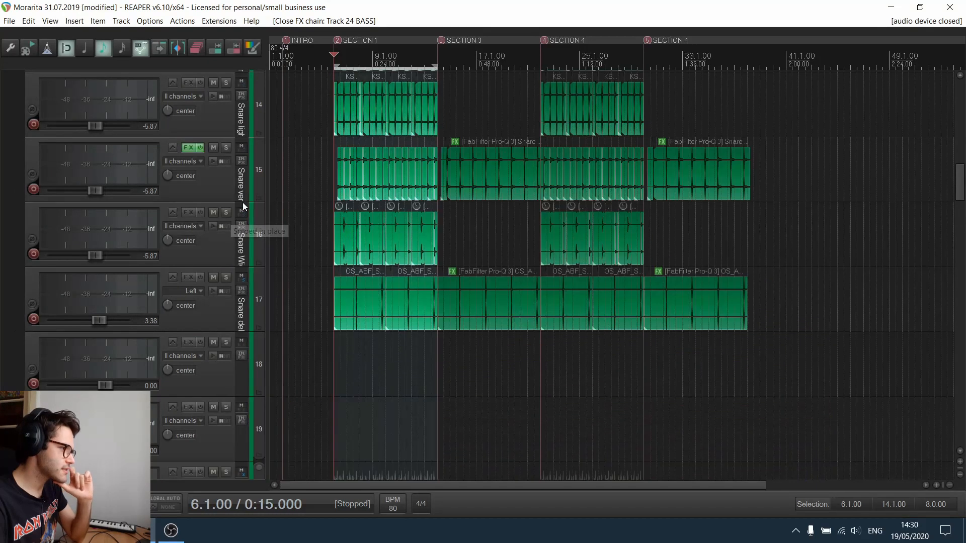
pyautogui.scroll(-12, 249, 151)
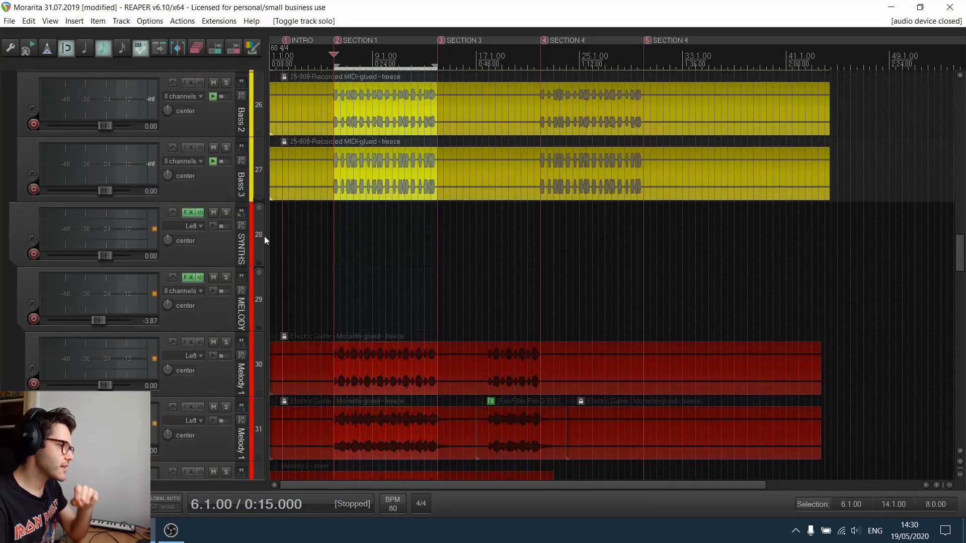
pyautogui.click(228, 213)
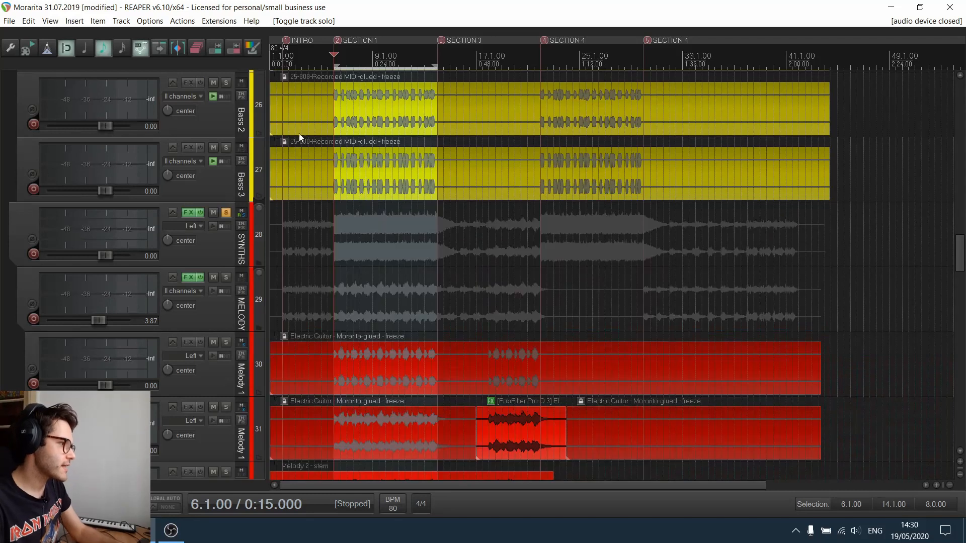
# Add FabFilter Saturn 2 to the SYNTHS folder track's effects chain
pyautogui.click(221, 259)
pyautogui.click(188, 213)
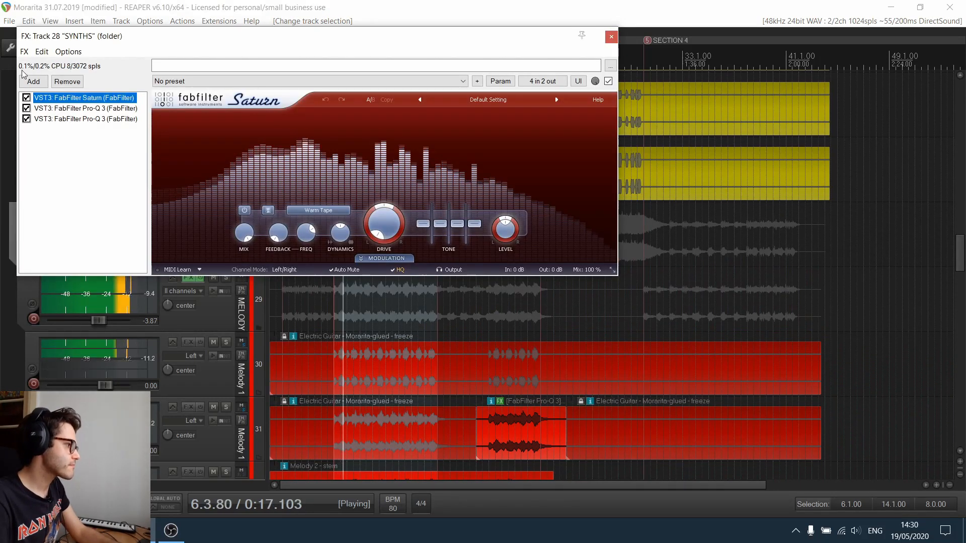
pyautogui.click(33, 81)
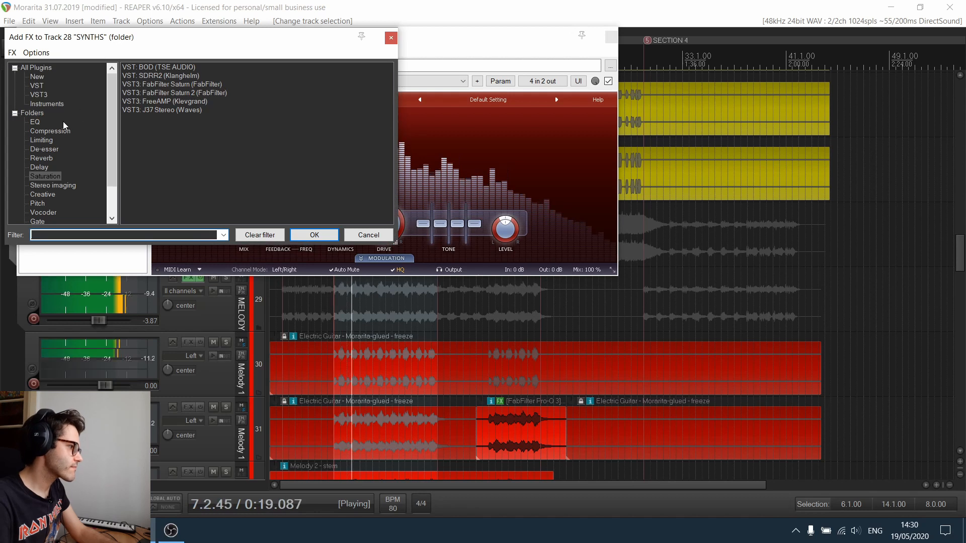
pyautogui.doubleClick(194, 94)
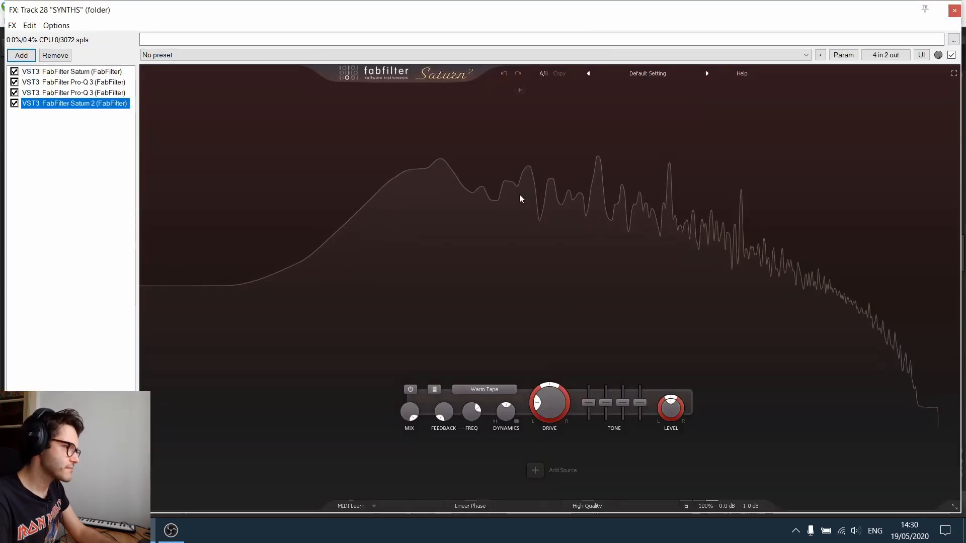
# Audition the lo-fi presets on the synths from A Wobble Pour Toi MdB to Modern Synth Sand O, lowering the last one's overall mix to 19%
pyautogui.click(646, 73)
pyautogui.moveTo(643, 123)
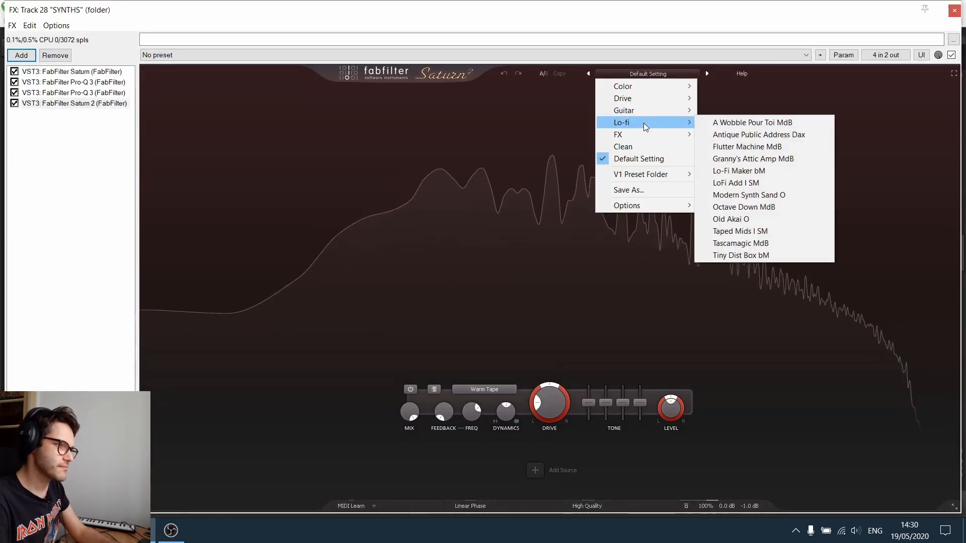
pyautogui.click(790, 122)
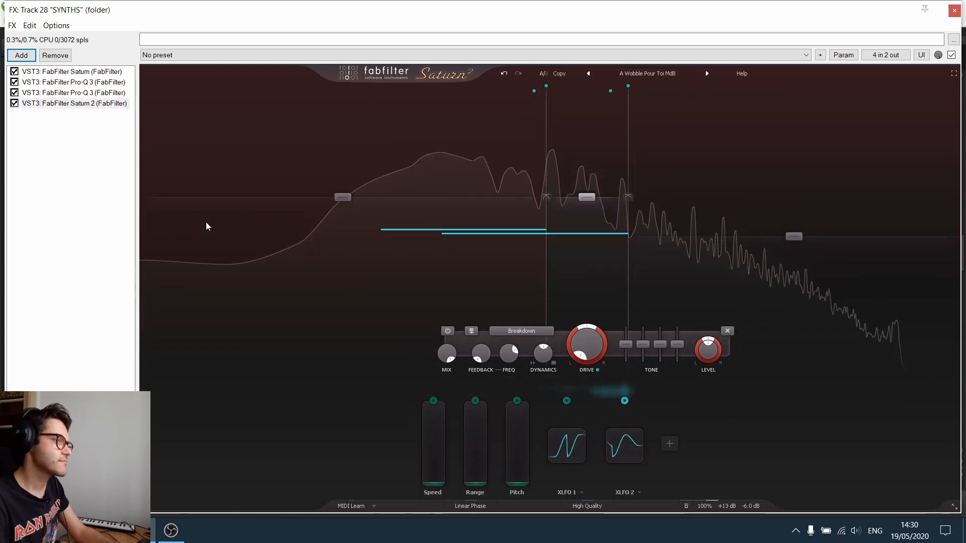
pyautogui.click(707, 73)
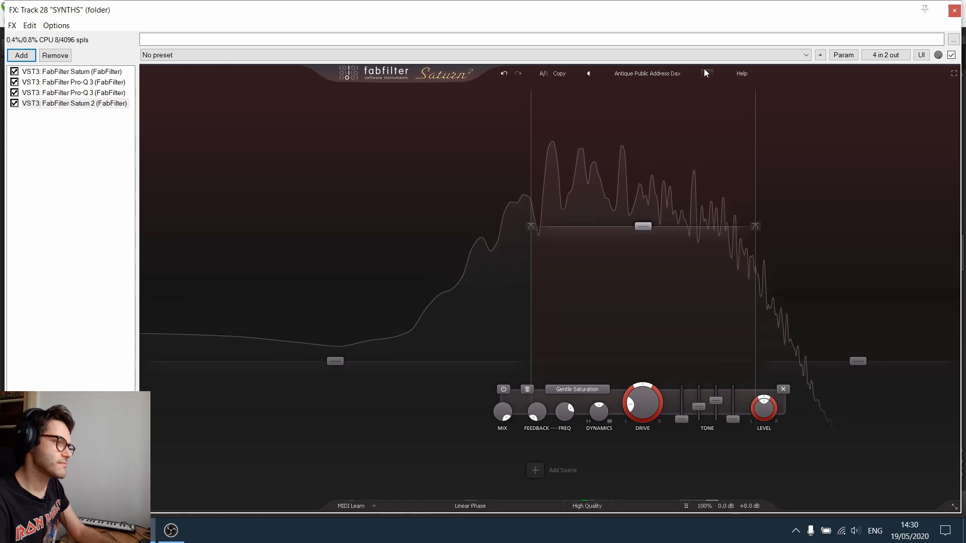
pyautogui.click(708, 73)
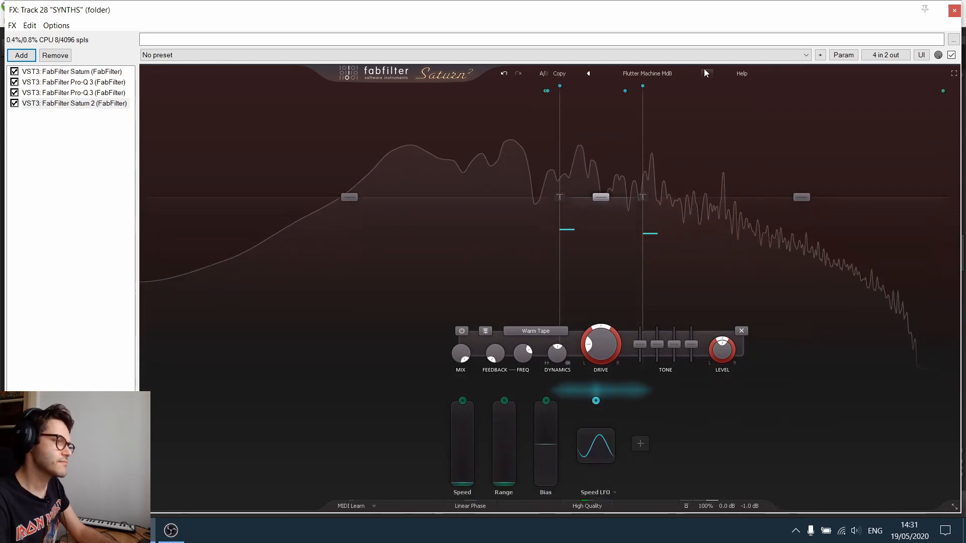
pyautogui.click(707, 73)
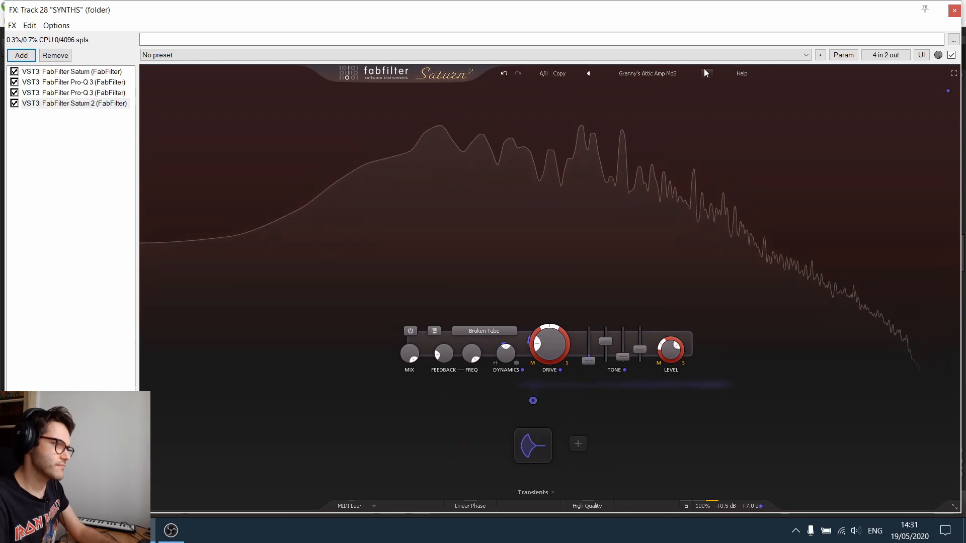
pyautogui.click(707, 73)
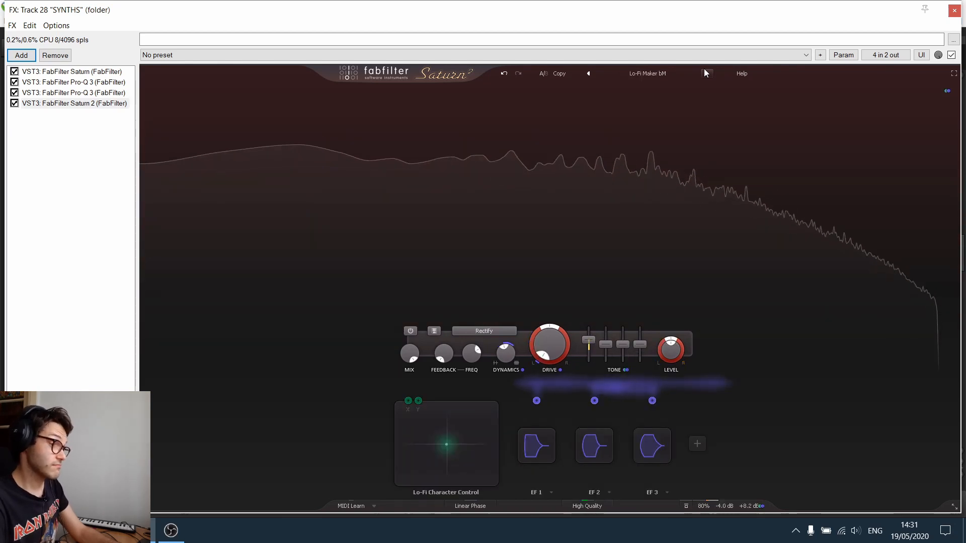
pyautogui.click(706, 73)
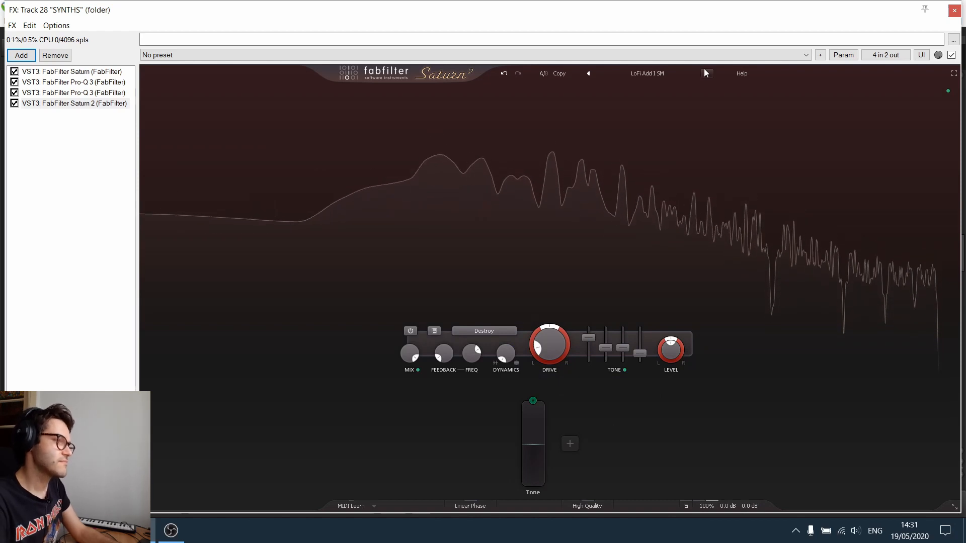
pyautogui.click(707, 73)
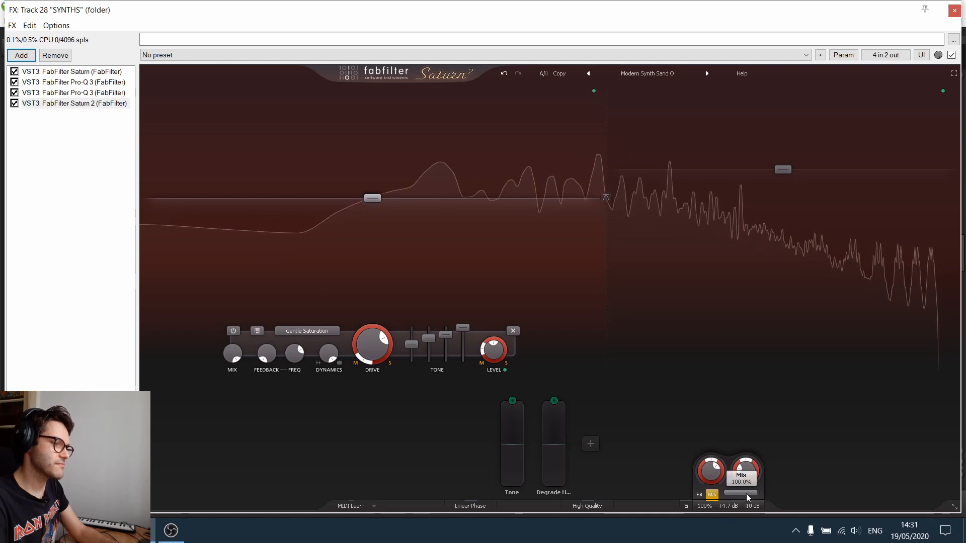
pyautogui.moveTo(746, 493); pyautogui.dragTo(648, 489)
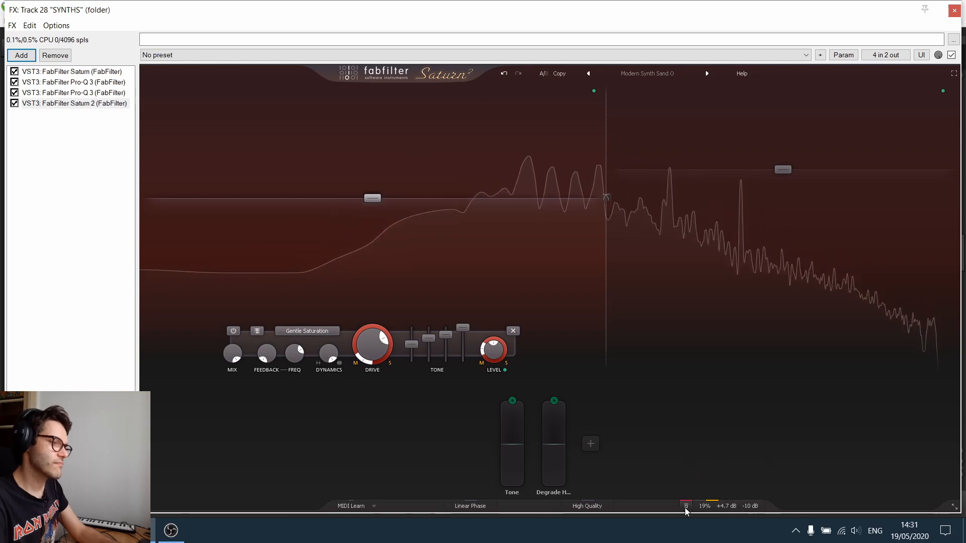
# Audition the remaining lo-fi presets on the synths one after another, from Octave Down MdB to Tiny Dist Box bM
pyautogui.click(707, 74)
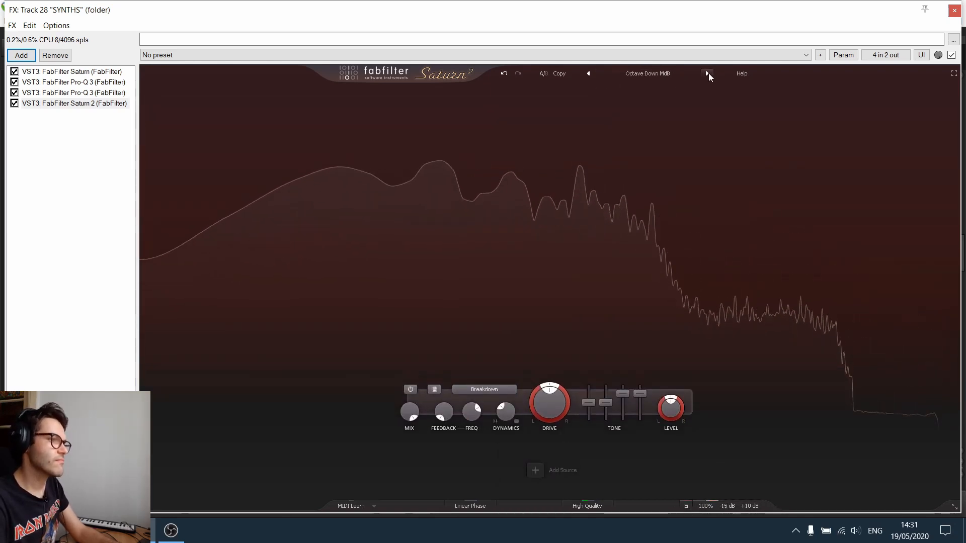
pyautogui.click(707, 74)
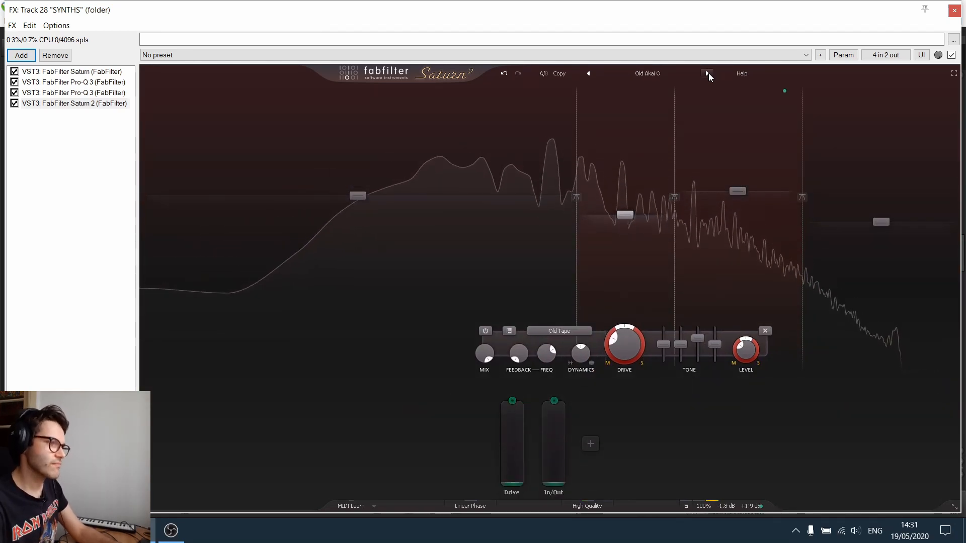
pyautogui.click(707, 74)
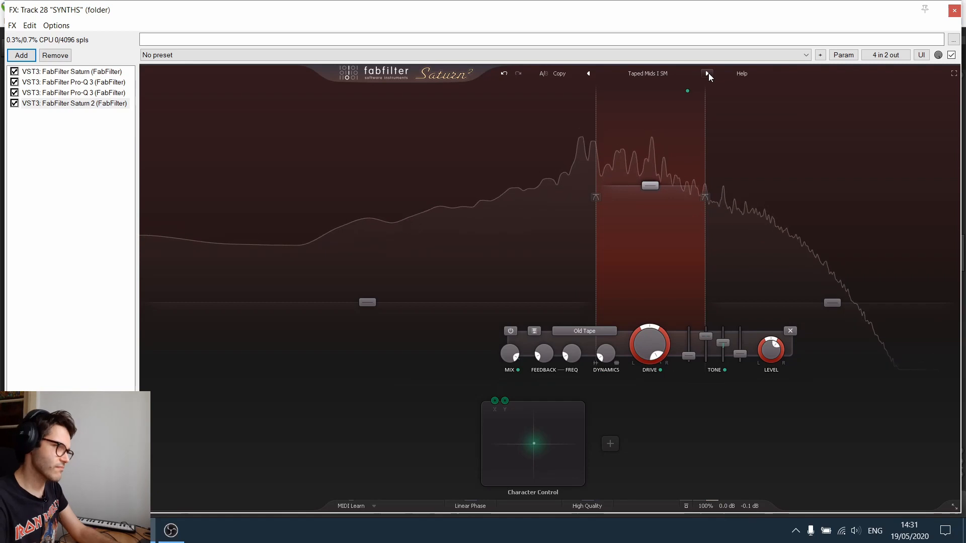
pyautogui.click(707, 74)
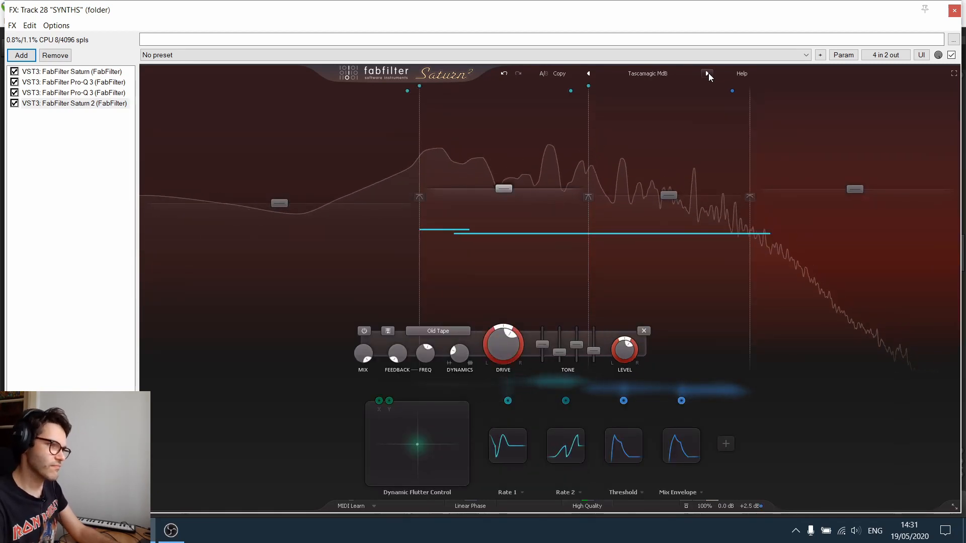
pyautogui.click(707, 75)
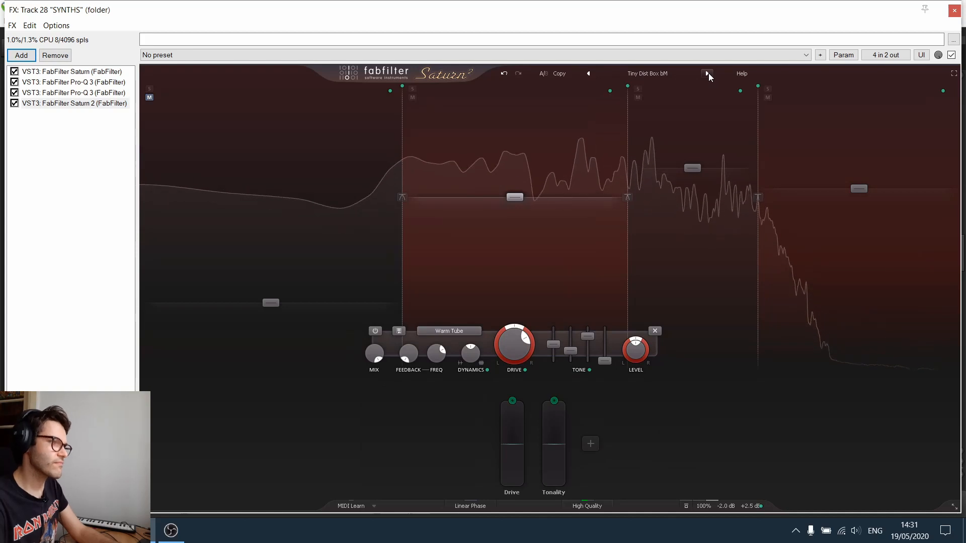
# Load the Chaotic Layer bM preset, look through the list of FX presets and resume playback
pyautogui.click(706, 74)
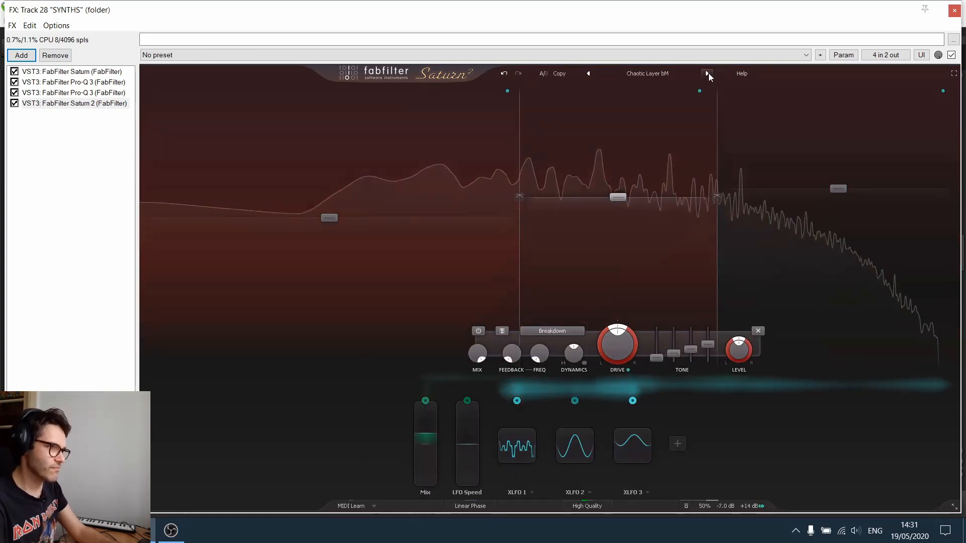
pyautogui.click(643, 73)
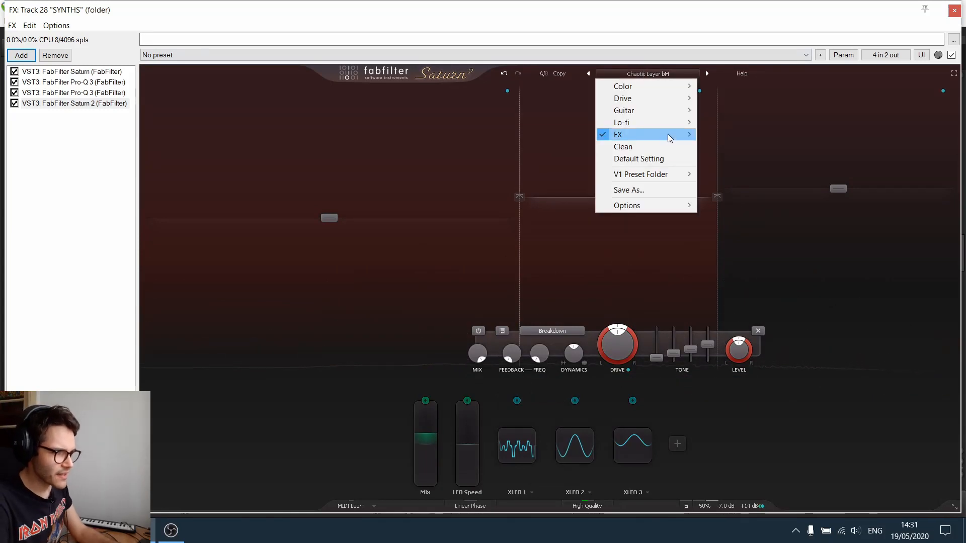
pyautogui.moveTo(667, 134)
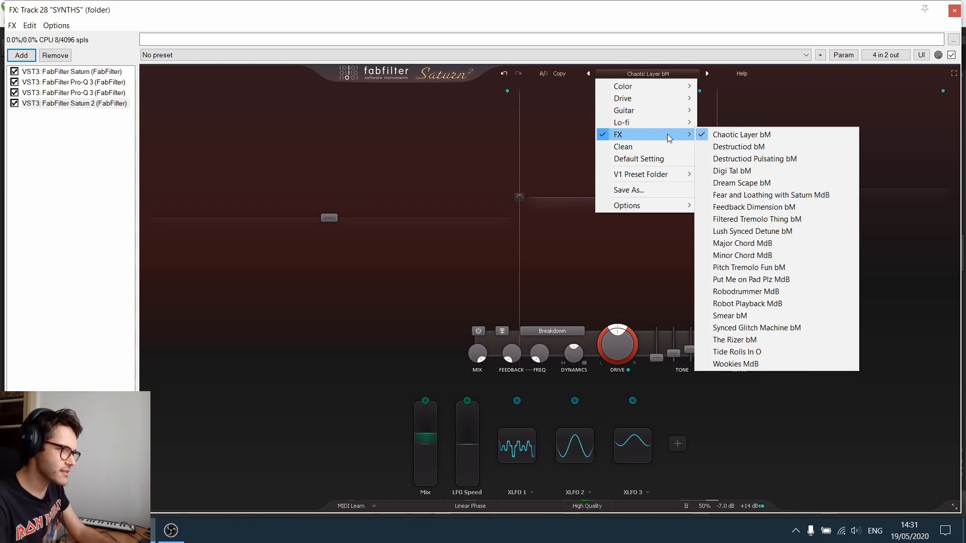
pyautogui.click(660, 7)
pyautogui.press('space')
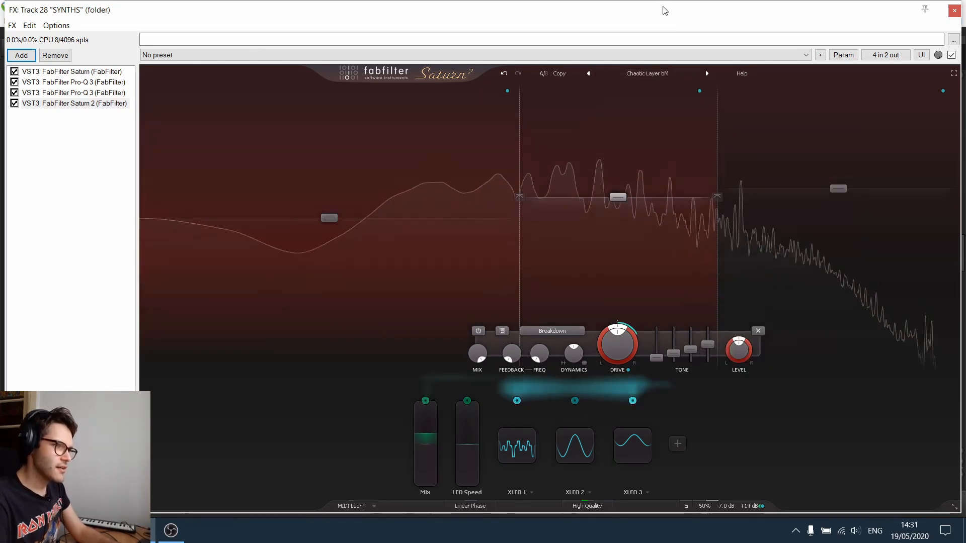
# Close the effects chain window and mute one of the tracks inside the SYNTHS folder
pyautogui.click(954, 10)
pyautogui.scroll(-6, 247, 311)
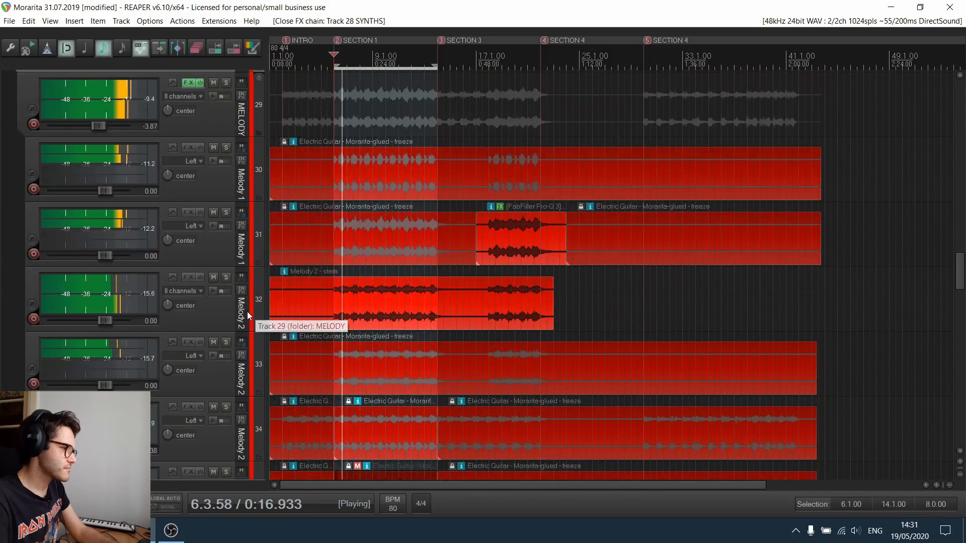
pyautogui.click(213, 342)
pyautogui.scroll(5, 256, 344)
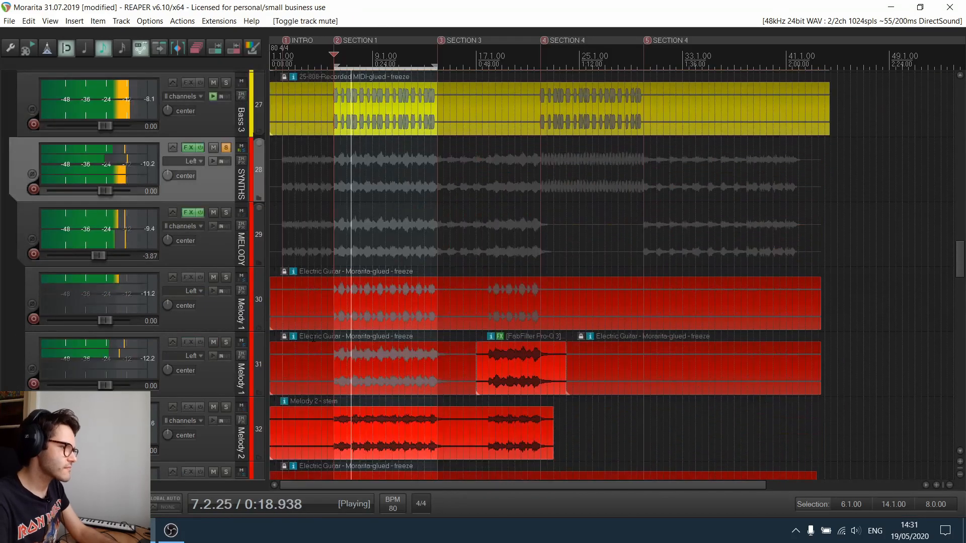
# Reopen the SYNTHS effects chain and audition the FX presets from Destructiod bM to Feedback Dimension bM
pyautogui.click(187, 150)
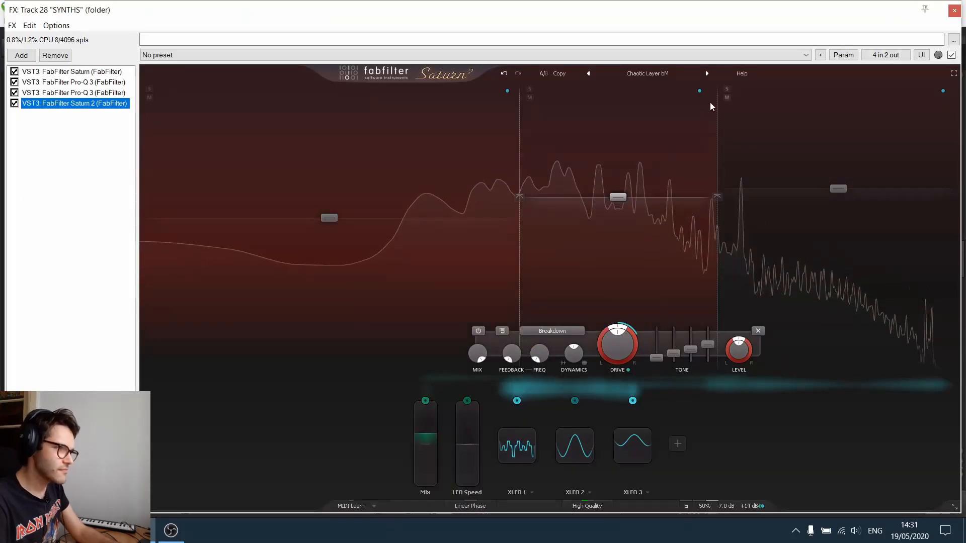
pyautogui.click(707, 73)
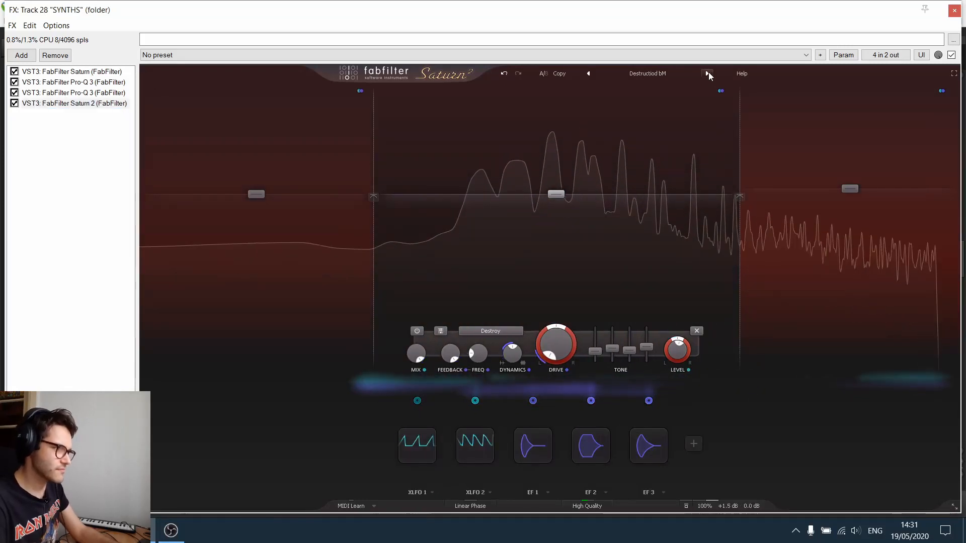
pyautogui.click(708, 73)
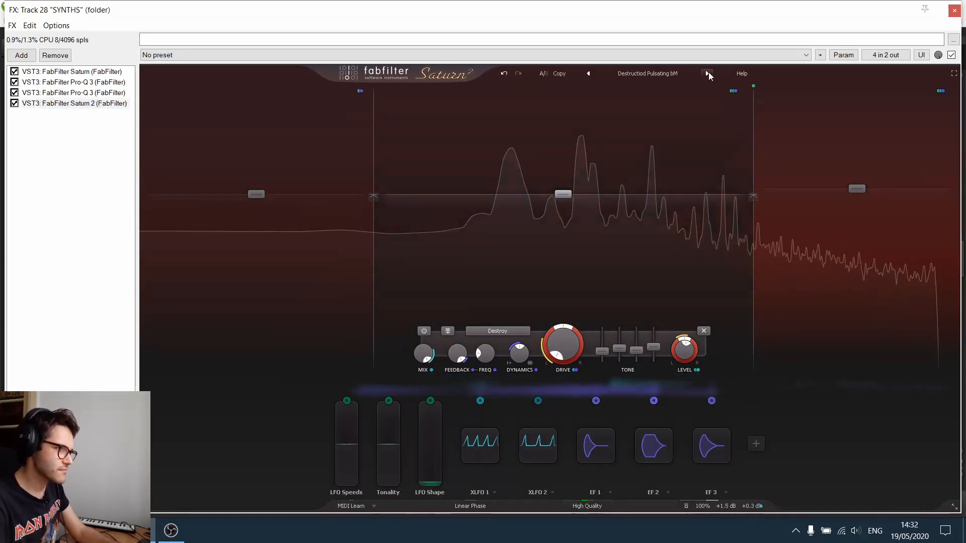
pyautogui.click(707, 73)
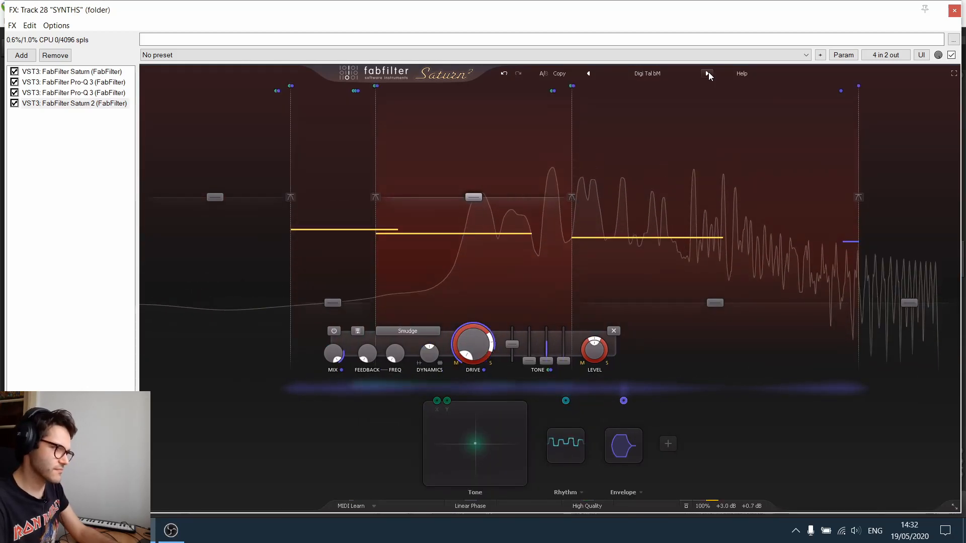
pyautogui.click(706, 73)
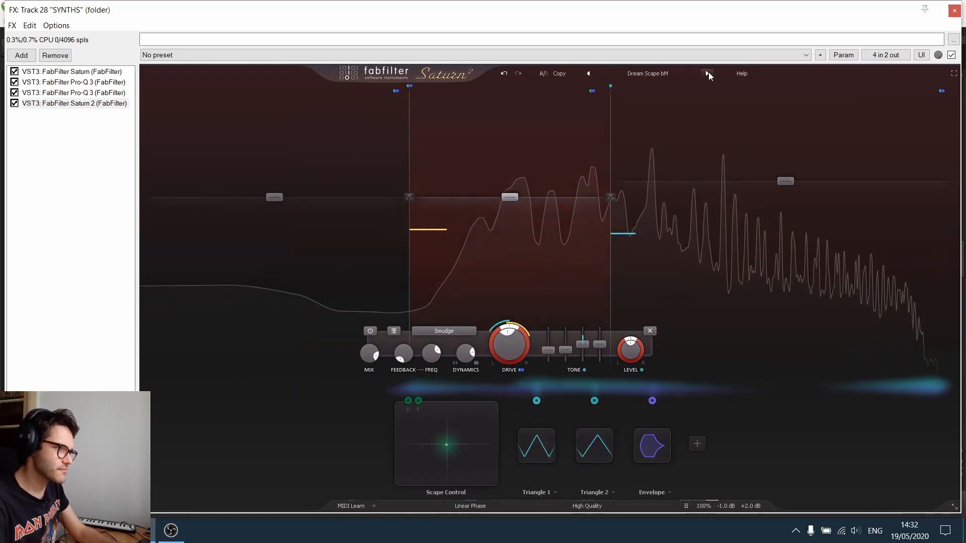
pyautogui.click(707, 73)
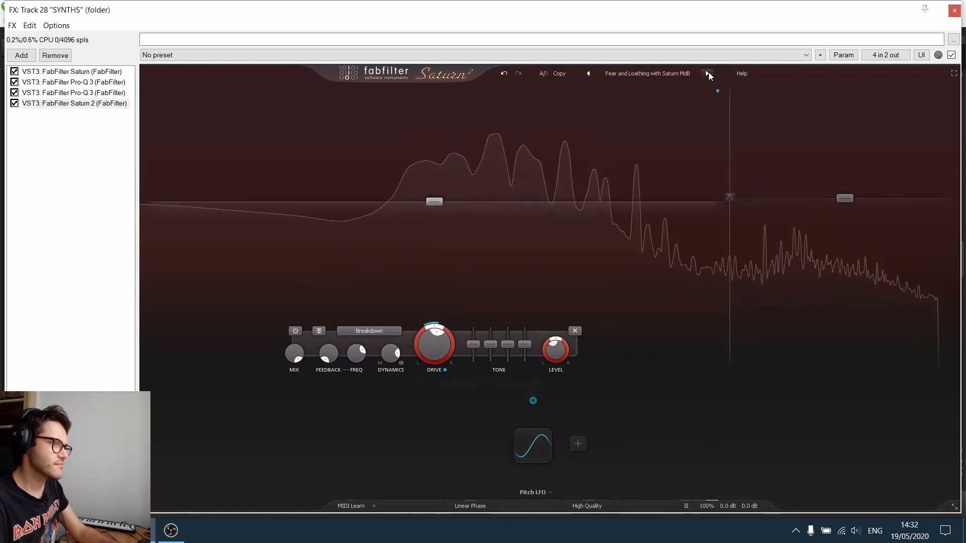
pyautogui.click(709, 74)
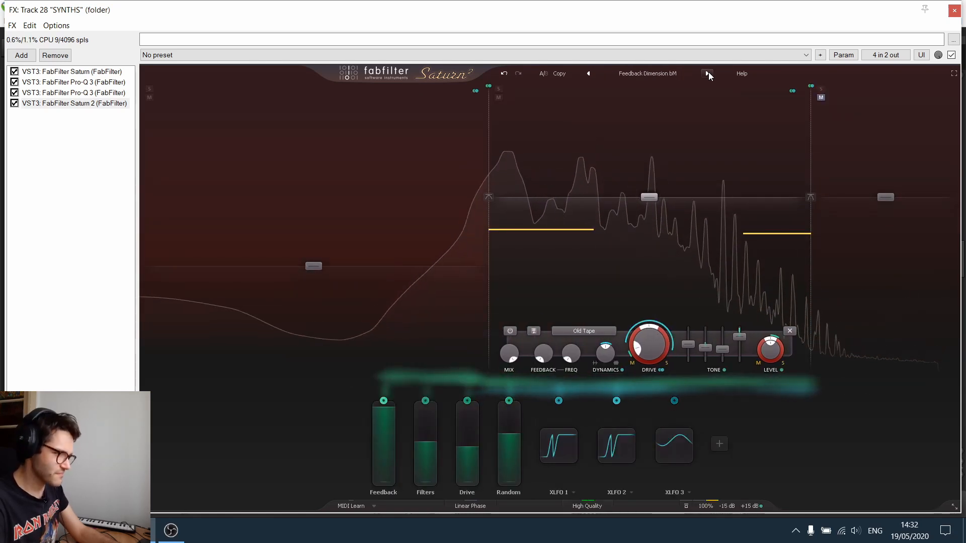
# Continue auditioning the FX presets on the synths, from Filtered Tremolo Thing bM to Robodrummer MdB
pyautogui.click(709, 75)
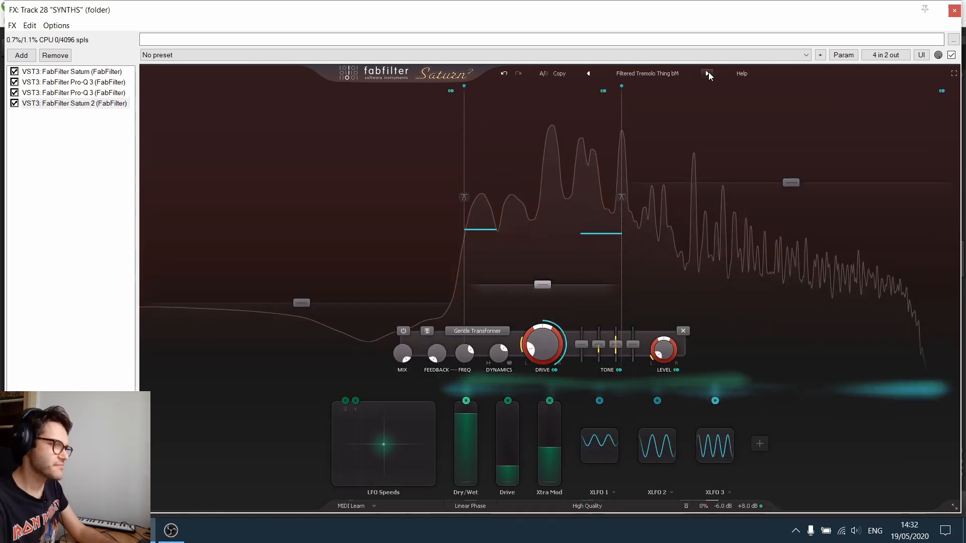
pyautogui.click(708, 74)
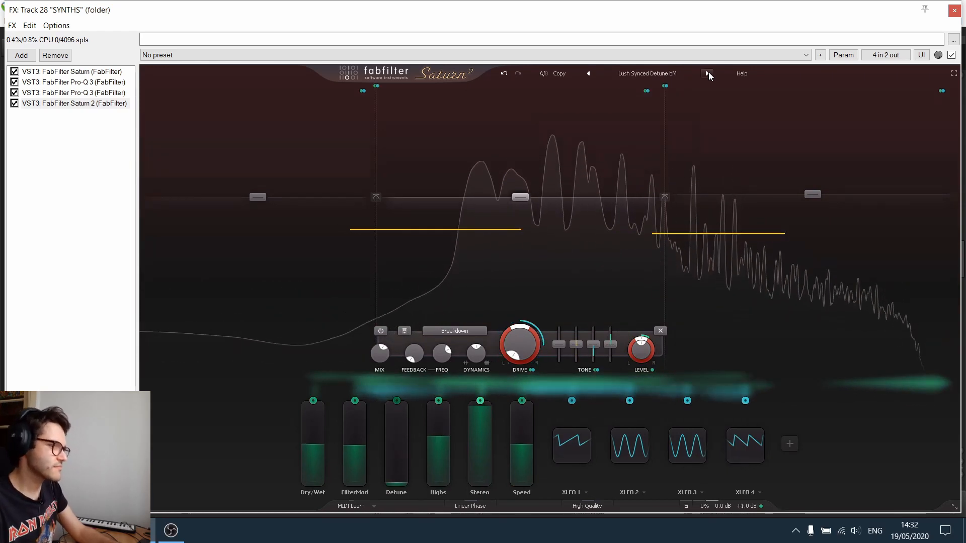
pyautogui.click(708, 74)
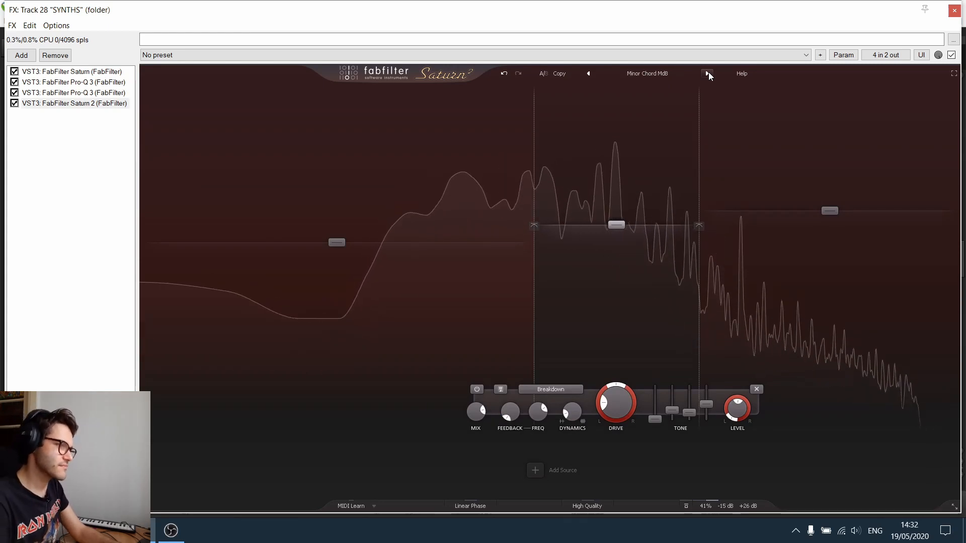
pyautogui.click(708, 74)
pyautogui.click(709, 73)
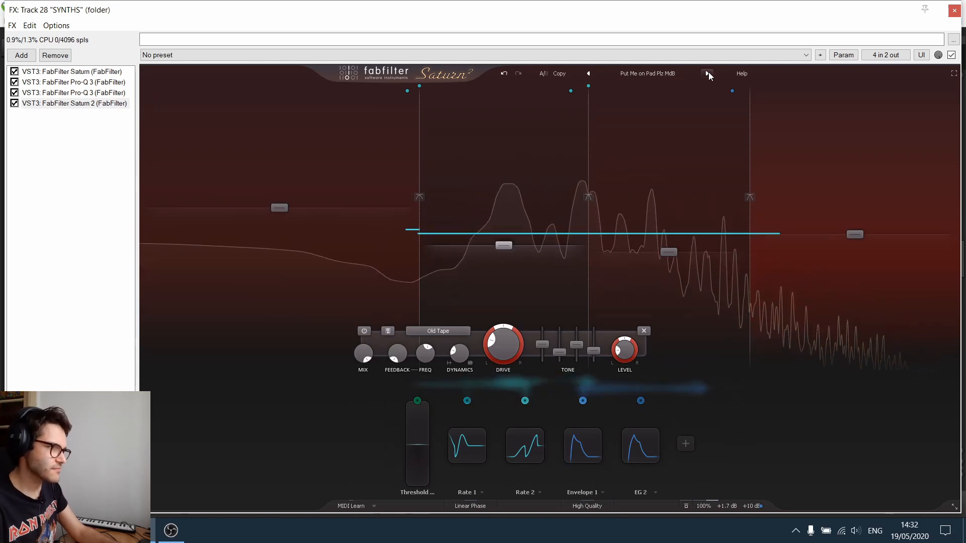
pyautogui.click(706, 74)
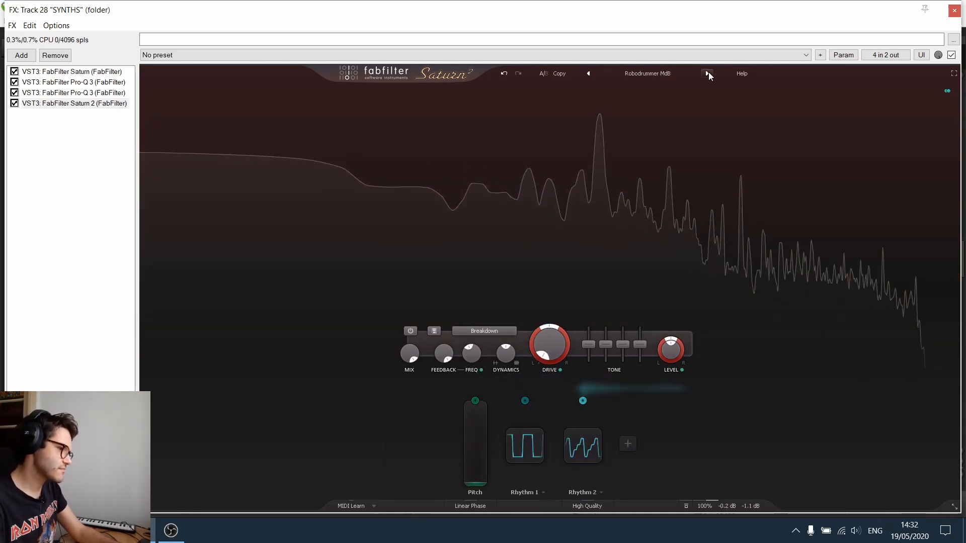
# Audition the remaining FX presets on the synths, from Robot Playback MdB to Wookies MdB, and finish on the Clean preset
pyautogui.click(708, 74)
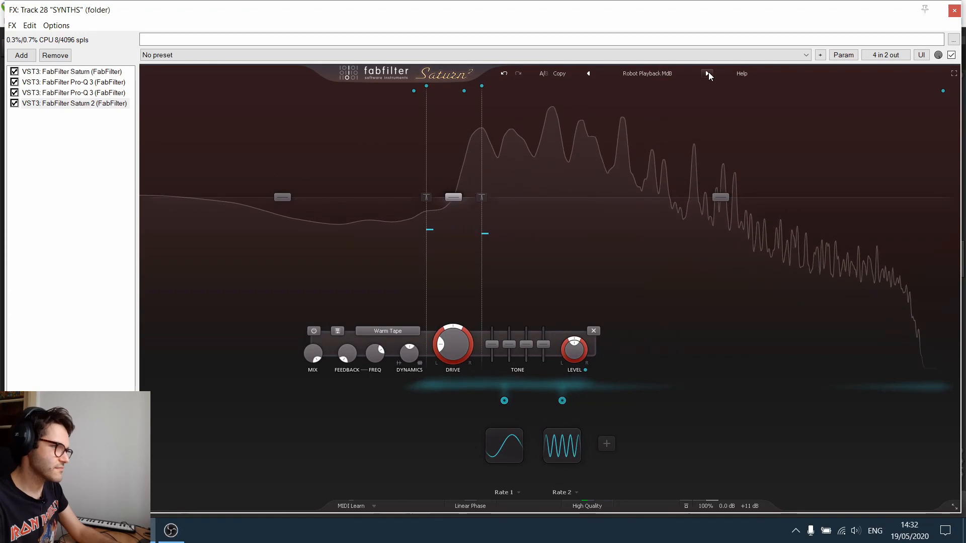
pyautogui.click(709, 74)
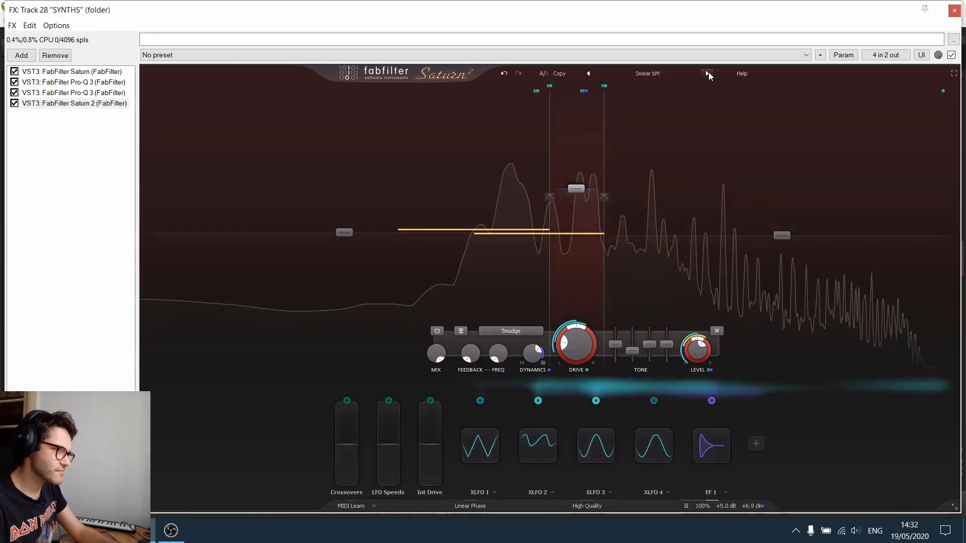
pyautogui.click(707, 74)
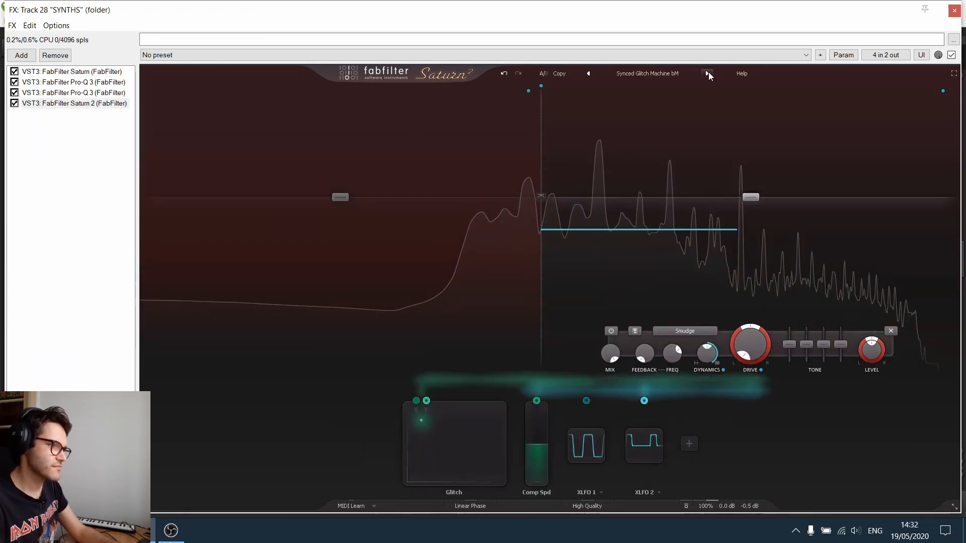
pyautogui.click(708, 74)
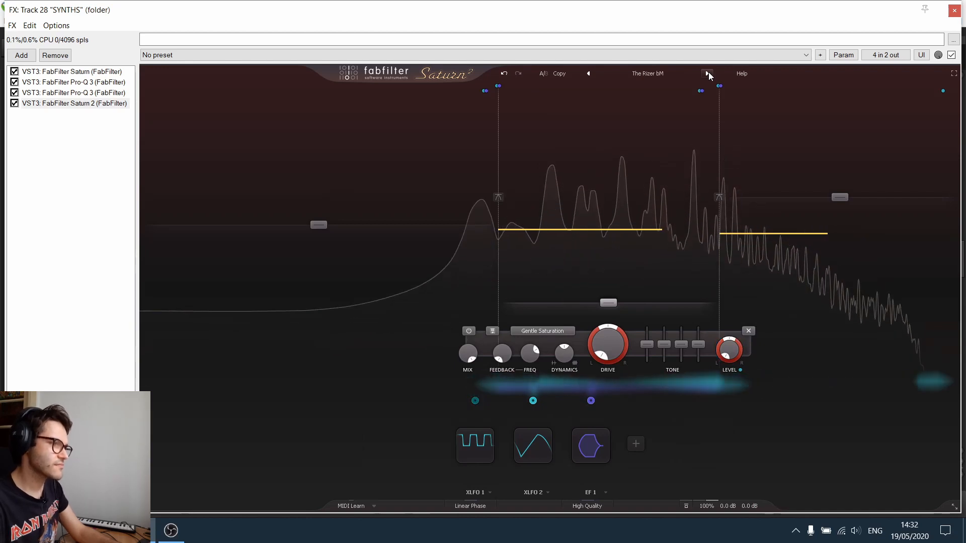
pyautogui.click(708, 74)
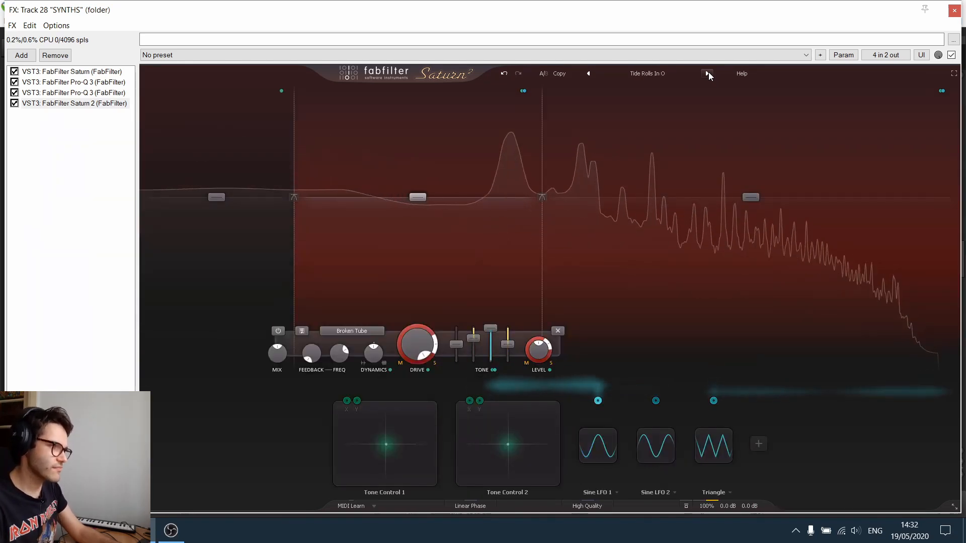
pyautogui.click(708, 74)
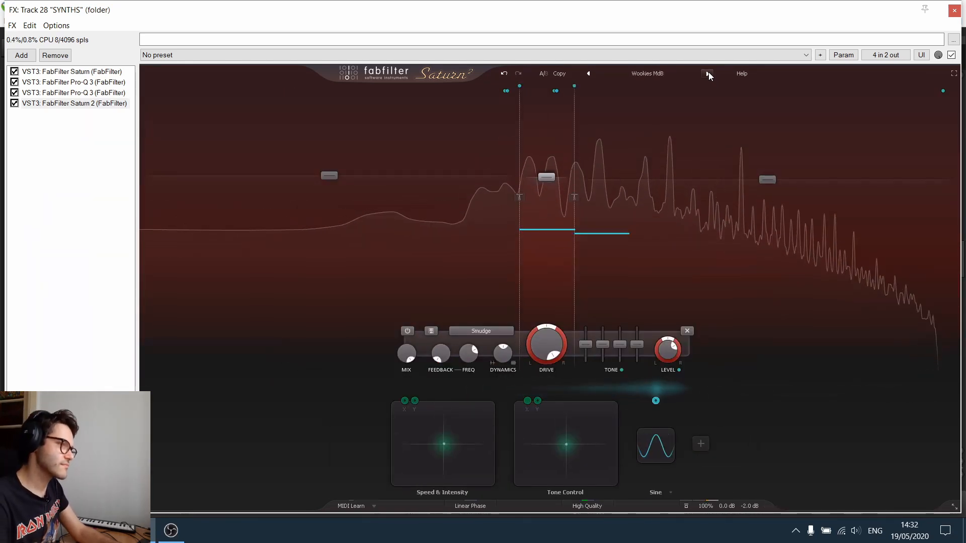
pyautogui.click(708, 74)
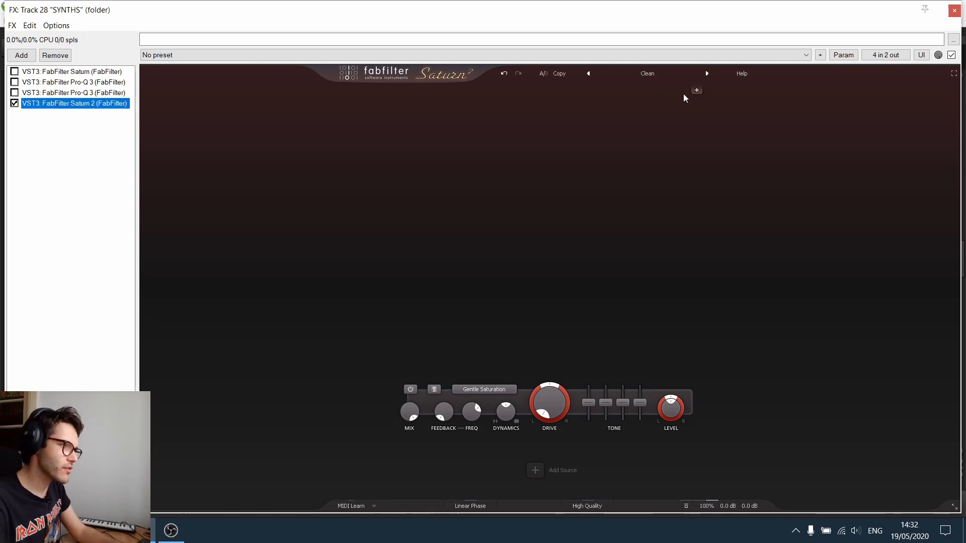
# Play the synths through the Clean preset and audition the FX presets in reverse order from Wookies MdB to Robot Playback MdB
pyautogui.press('space')
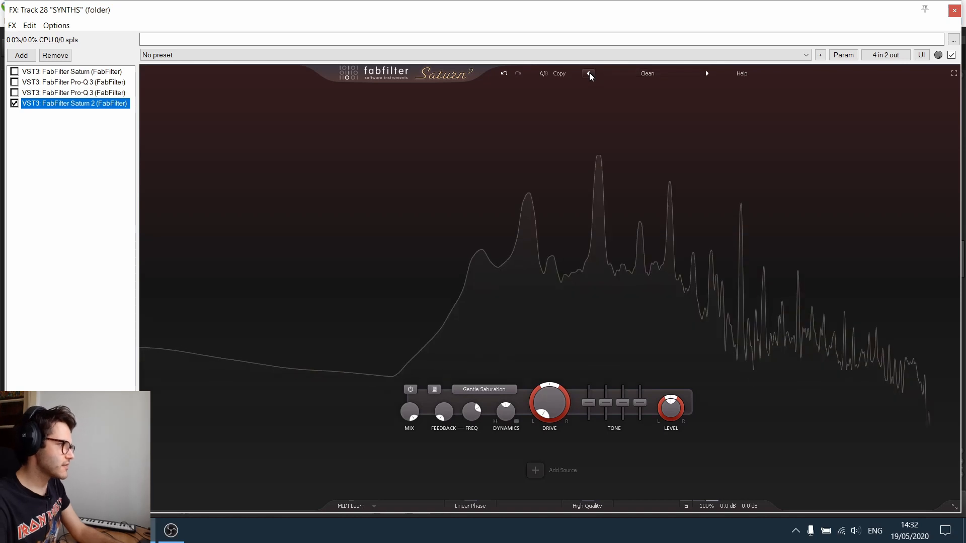
pyautogui.press('space')
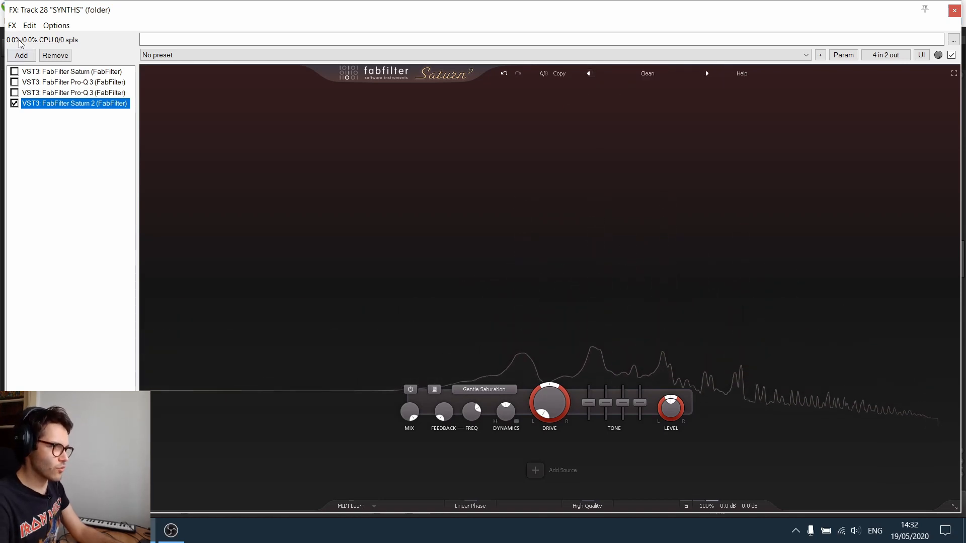
pyautogui.press('space')
pyautogui.click(588, 74)
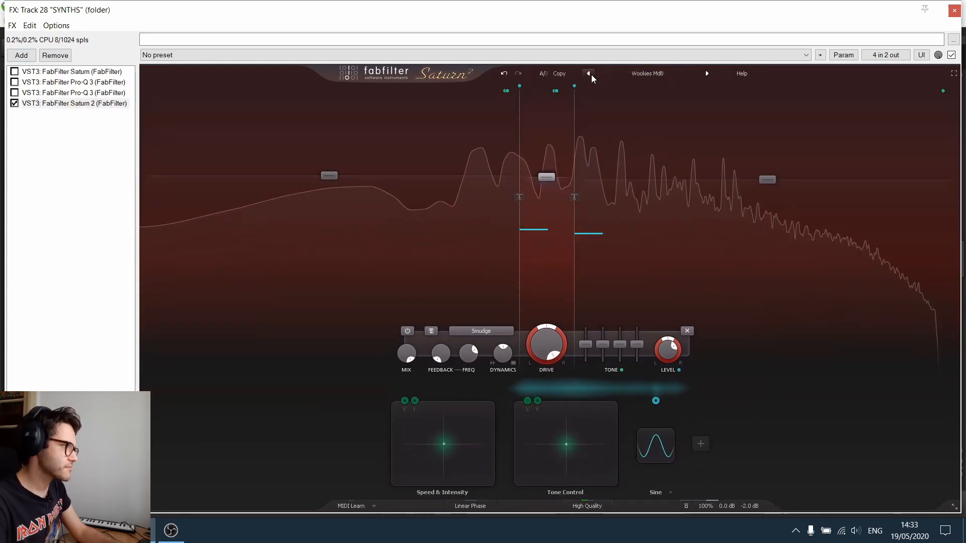
pyautogui.click(588, 73)
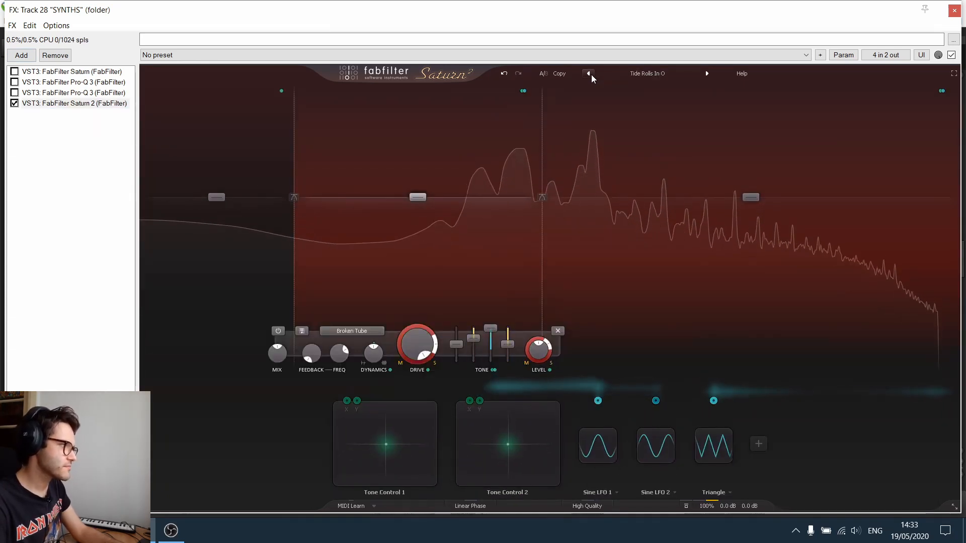
pyautogui.click(587, 73)
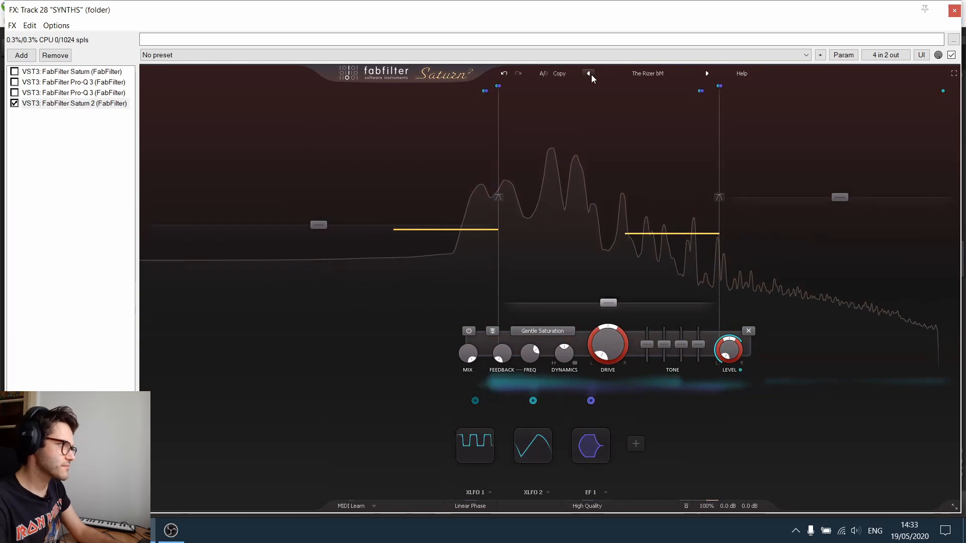
pyautogui.click(588, 72)
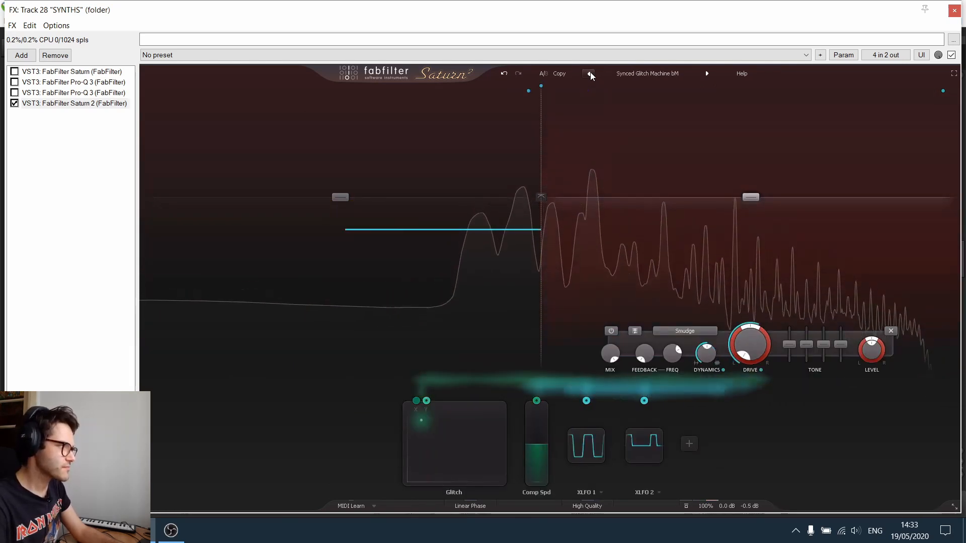
pyautogui.click(589, 73)
pyautogui.click(589, 74)
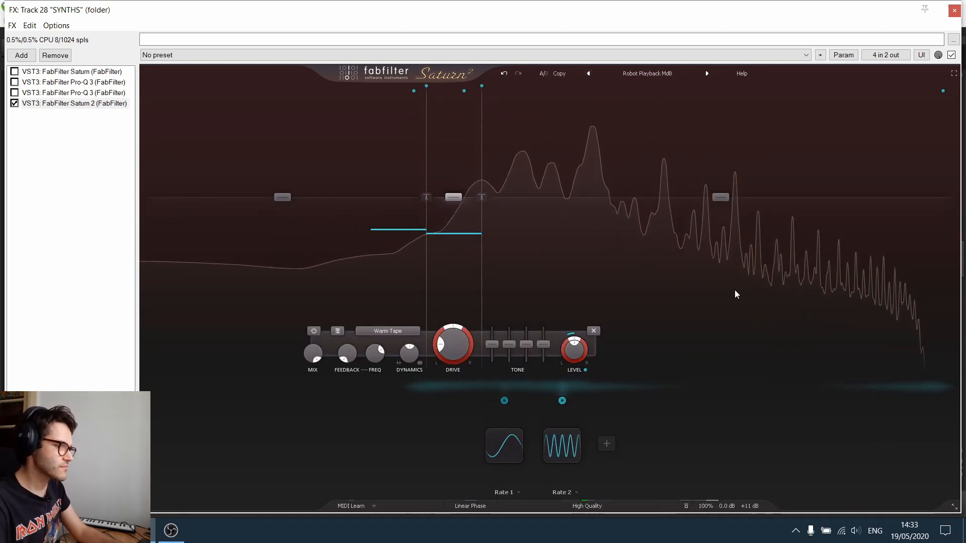
# Set the High Quality mode to Superb with the Robot Playback MdB preset playing, and stop playback
pyautogui.click(586, 506)
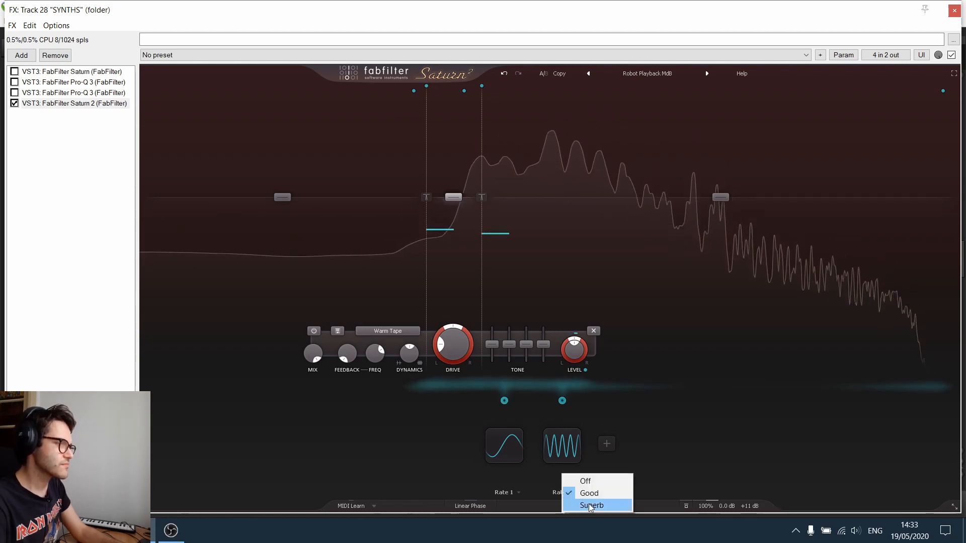
pyautogui.click(589, 505)
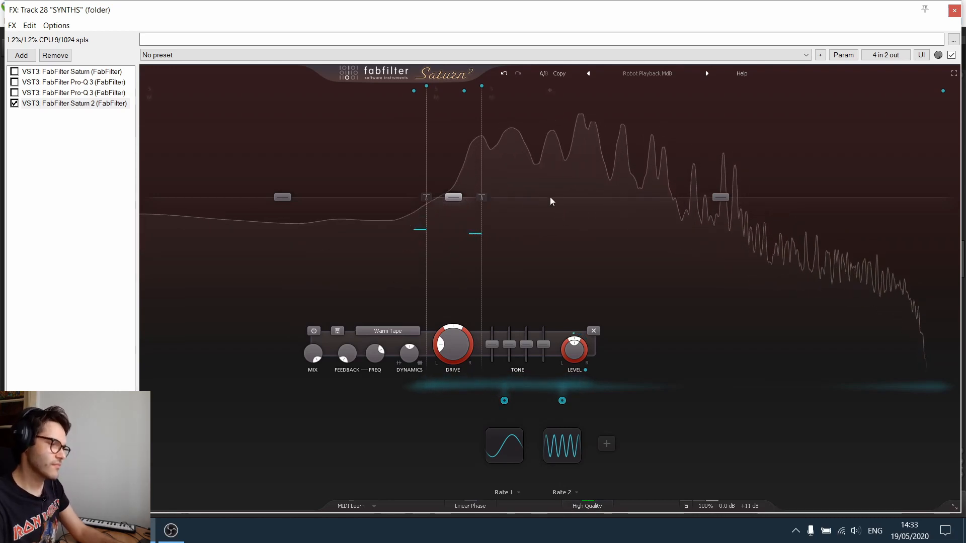
pyautogui.press('space')
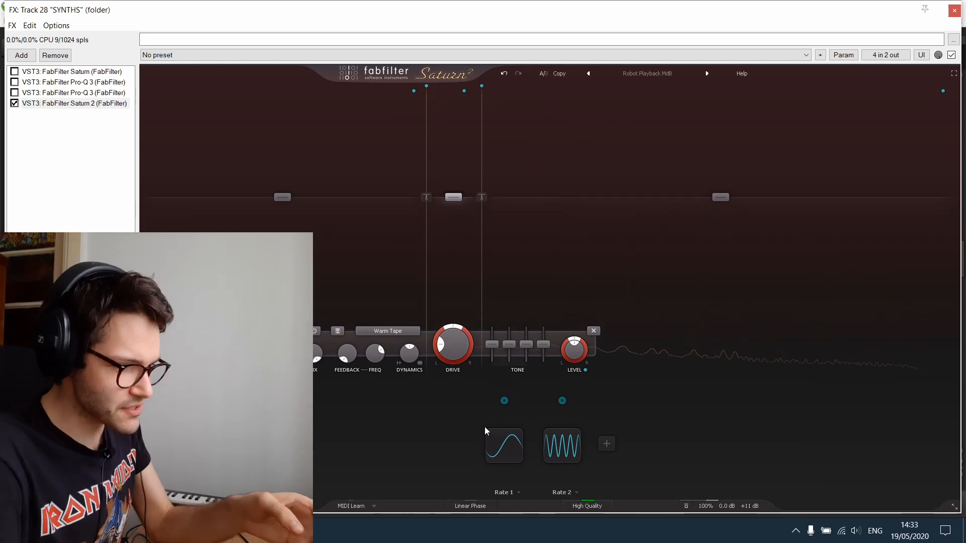
# Open the list of High Quality modes again to review the available options
pyautogui.click(605, 502)
pyautogui.click(606, 503)
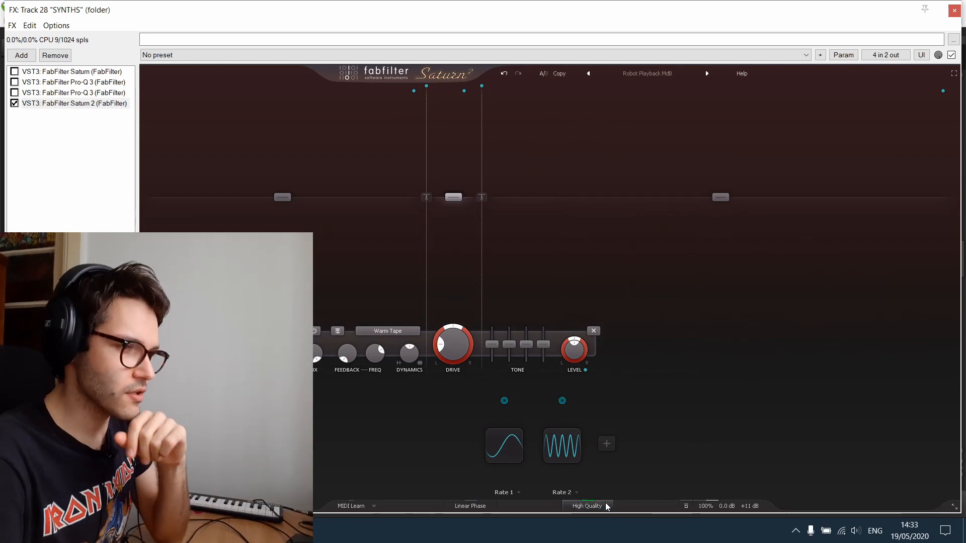
pyautogui.click(606, 503)
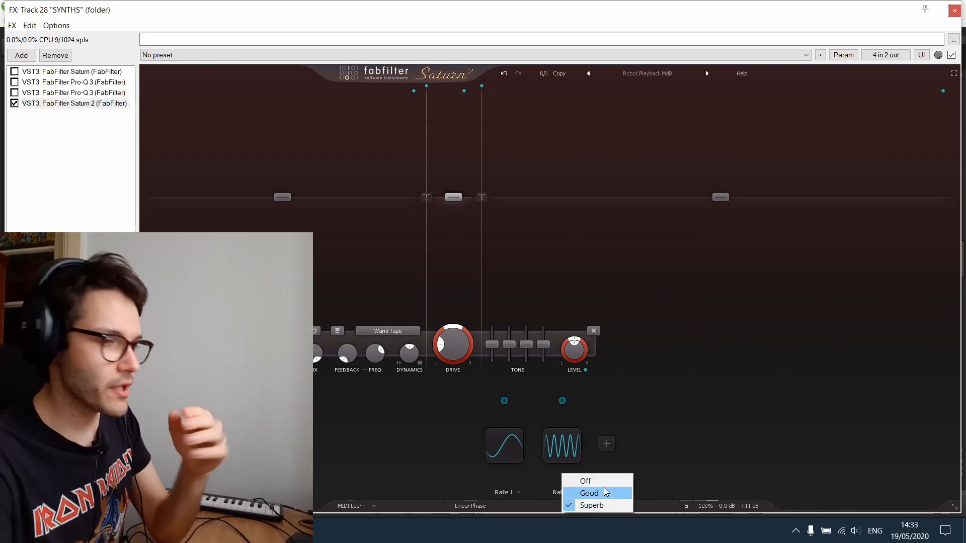